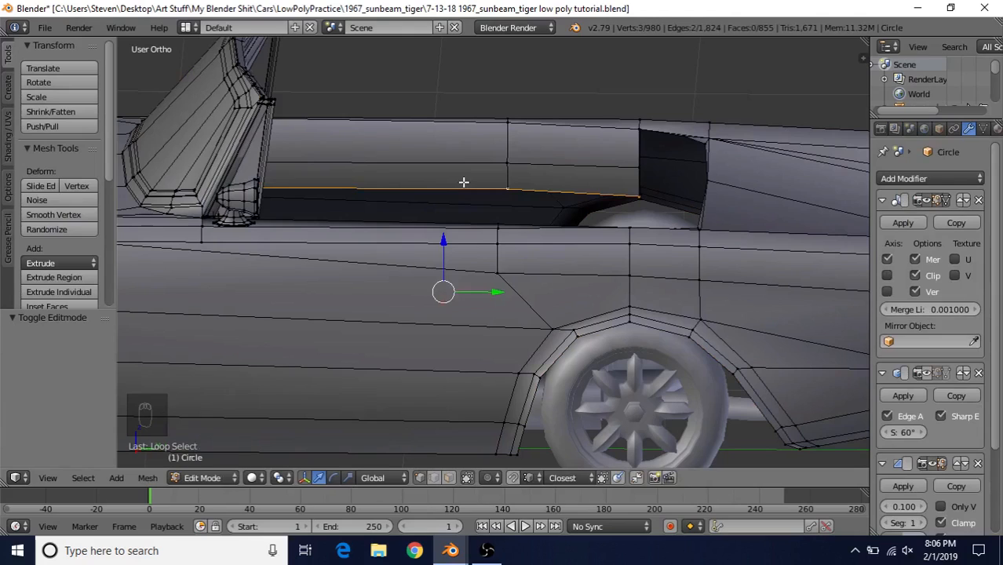
Grow the selection to the lower strip of the cockpit's inner side wall and delete its vertices
{"action": "key", "text": "ctrl+KP_Add"}
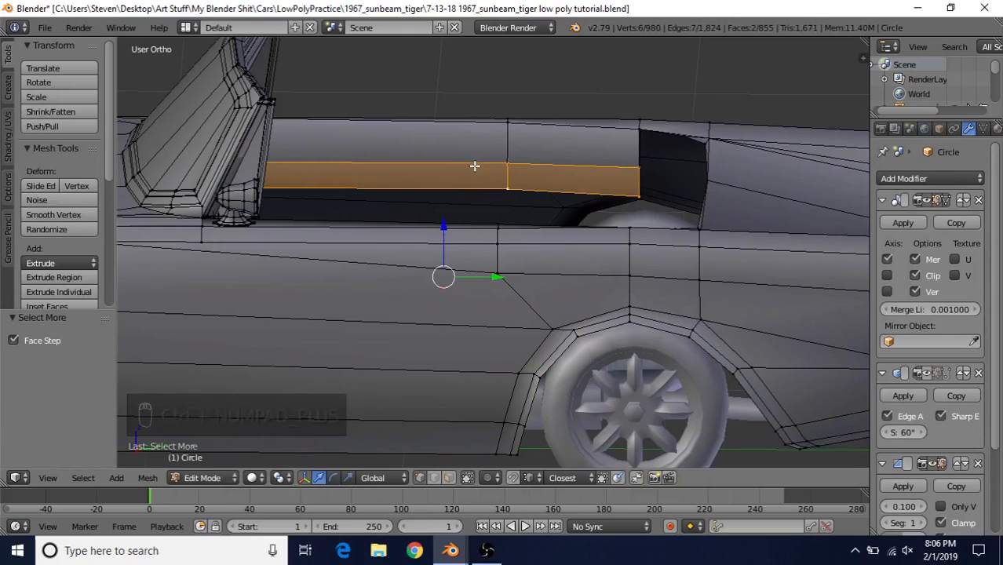
{"action": "key", "text": "Delete"}
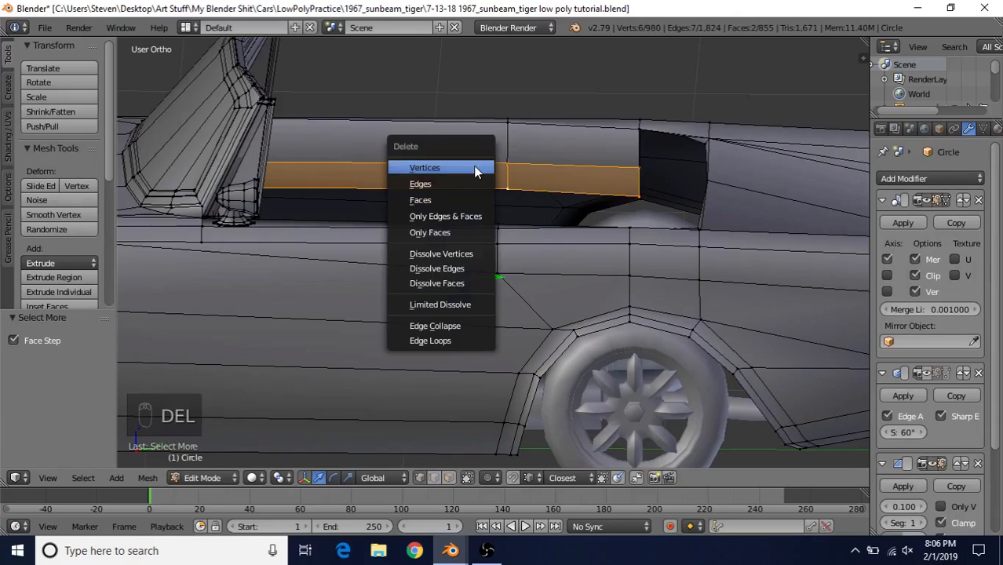
{"action": "left_click", "coordinate": [432, 169]}
Select the edge loop around the cockpit opening, leaving out the edges running down the centre of the trunk
{"action": "right_click", "coordinate": [430, 168], "text": "alt"}
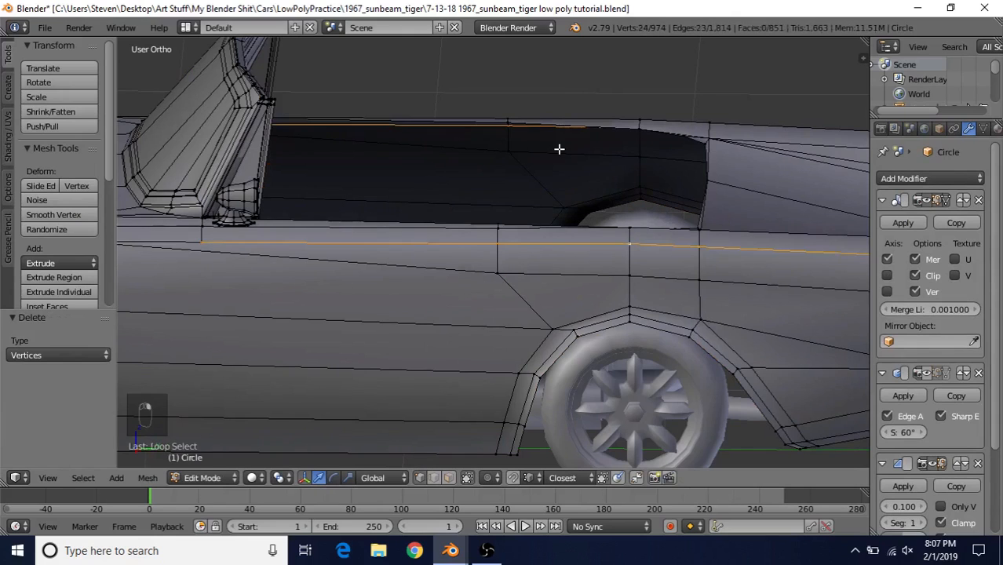
{"action": "middle_click_drag", "start_coordinate": [560, 147], "coordinate": [686, 289]}
{"action": "key", "text": "z"}
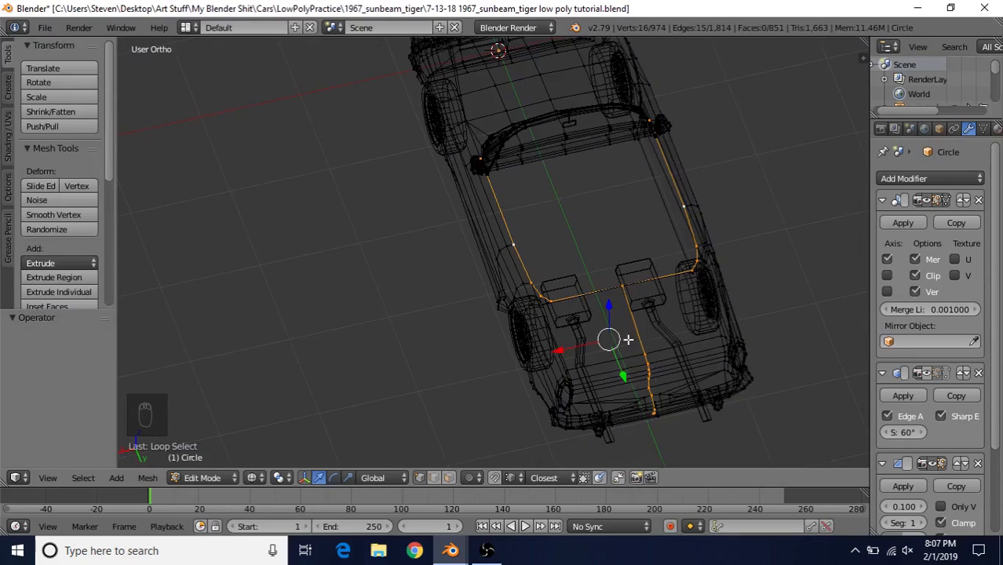
{"action": "key", "text": "b"}
{"action": "middle_click_drag", "start_coordinate": [597, 319], "coordinate": [699, 457]}
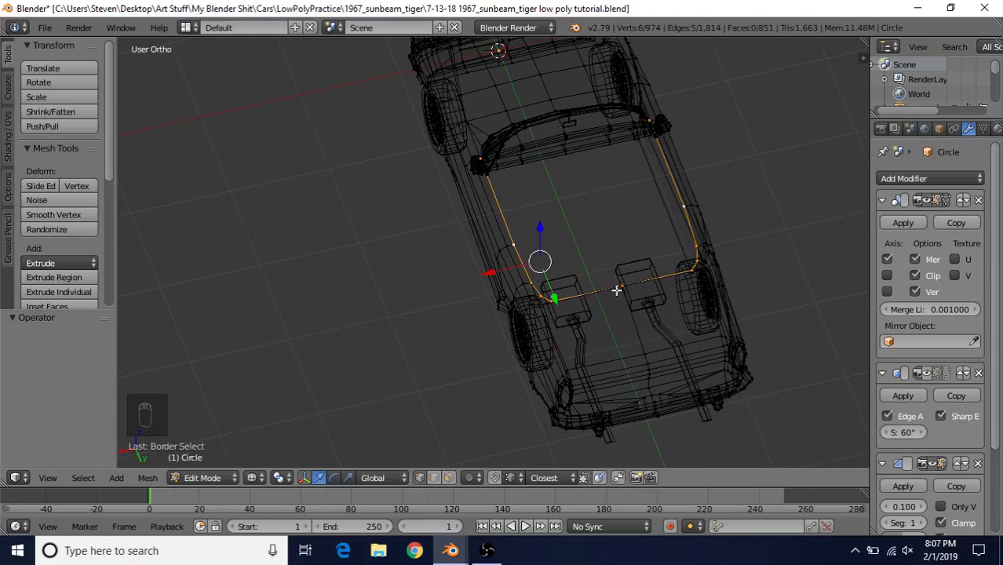
{"action": "key", "text": "z"}
{"action": "middle_click_drag", "start_coordinate": [636, 149], "coordinate": [691, 128]}
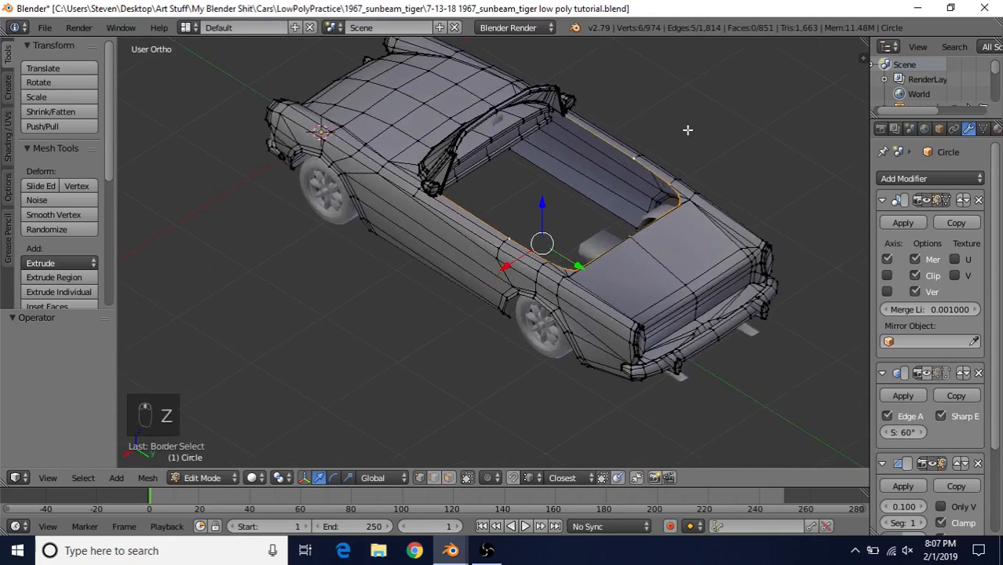
Extrude the cockpit rim edge straight down about 0.382 and lower the new edge another 0.28 or so along Z
{"action": "scroll", "coordinate": [667, 133], "scroll_direction": "up", "scroll_amount": 3}
{"action": "key", "text": "e"}
{"action": "left_click_drag", "start_coordinate": [595, 192], "coordinate": [597, 262]}
{"action": "middle_click_drag", "start_coordinate": [716, 183], "coordinate": [668, 173]}
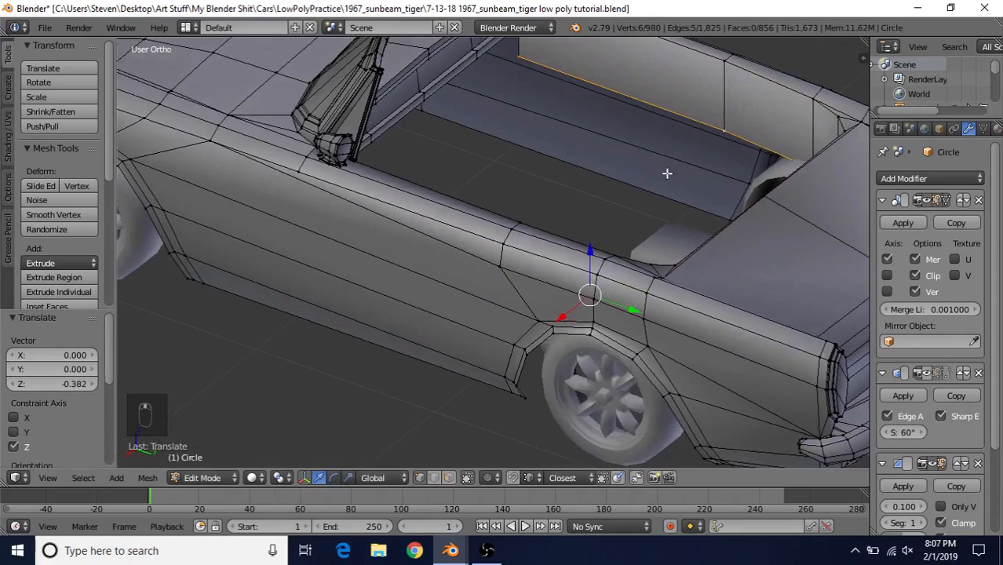
{"action": "key", "text": "KP_3"}
{"action": "key", "text": "z"}
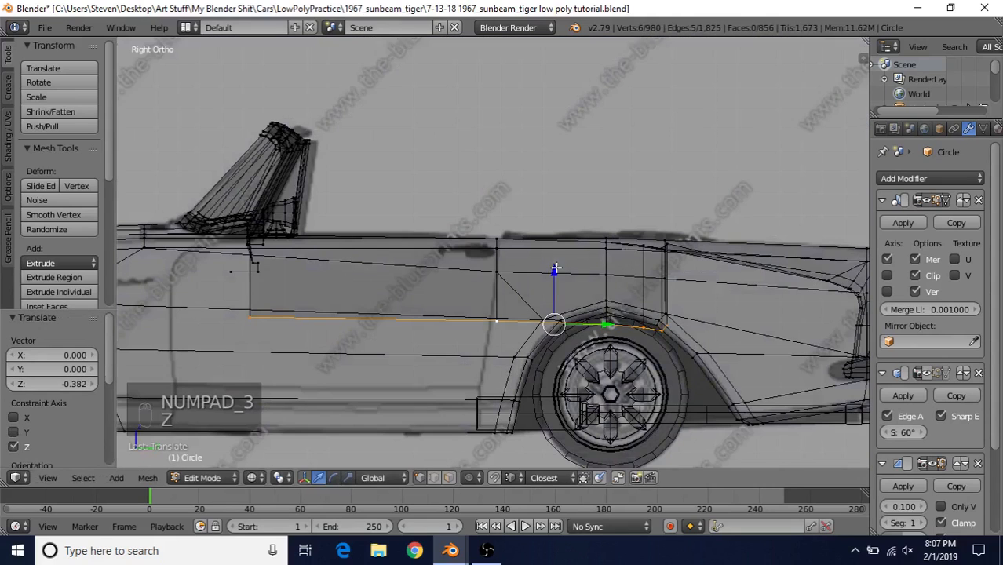
{"action": "left_click_drag", "start_coordinate": [555, 274], "coordinate": [554, 334]}
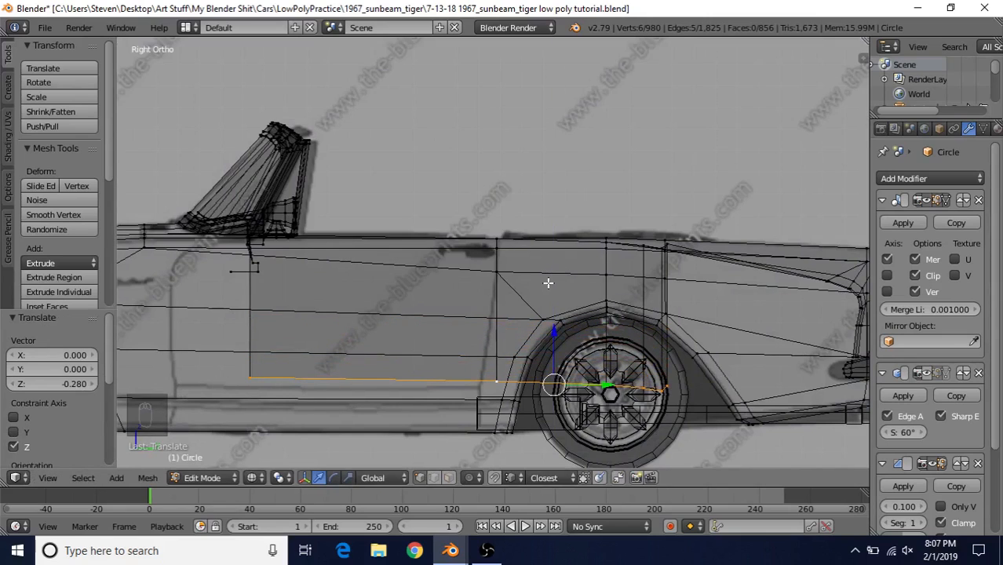
Flatten the extruded edge by scaling it to 0 along Z and lower it slightly to the blueprint's door bottom
{"action": "key", "text": "s"}
{"action": "type", "text": "z"}
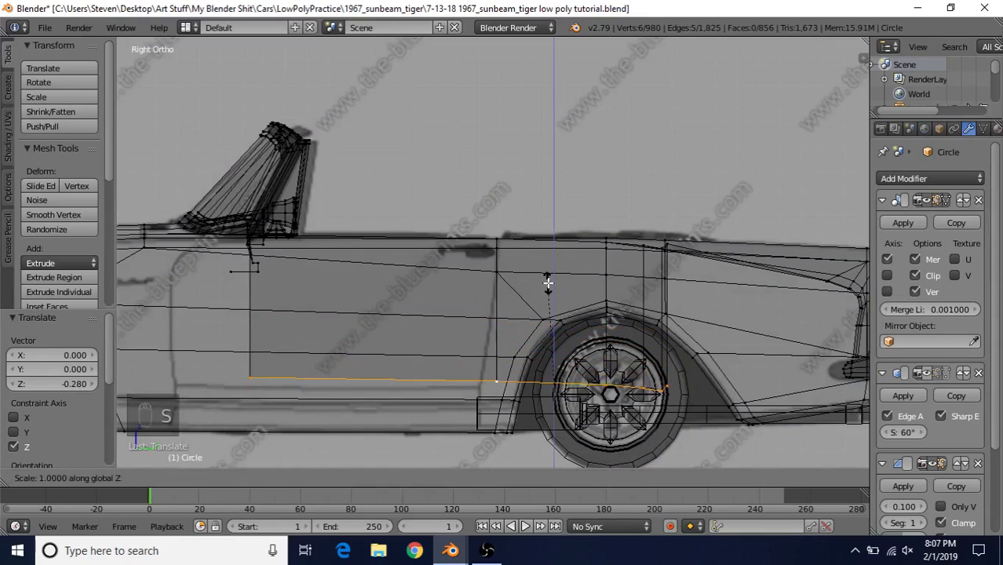
{"action": "type", "text": "0"}
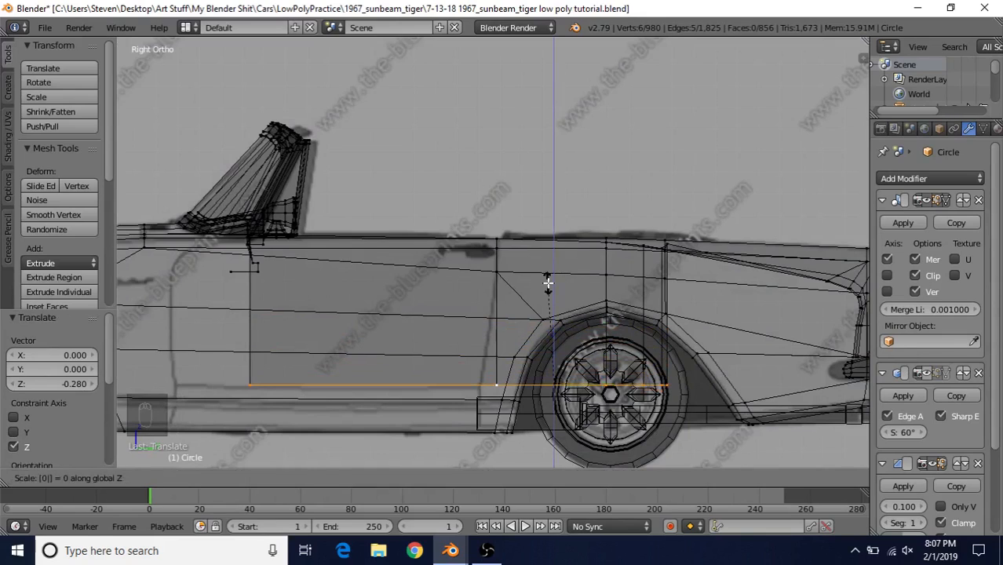
{"action": "key", "text": "Return"}
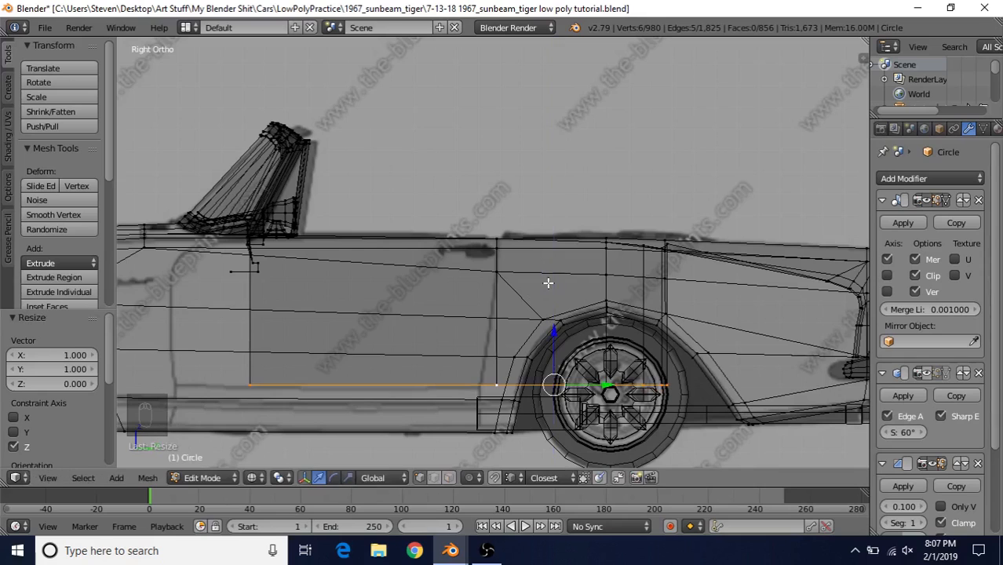
{"action": "middle_click_drag", "start_coordinate": [679, 227], "coordinate": [683, 220], "text": "shift"}
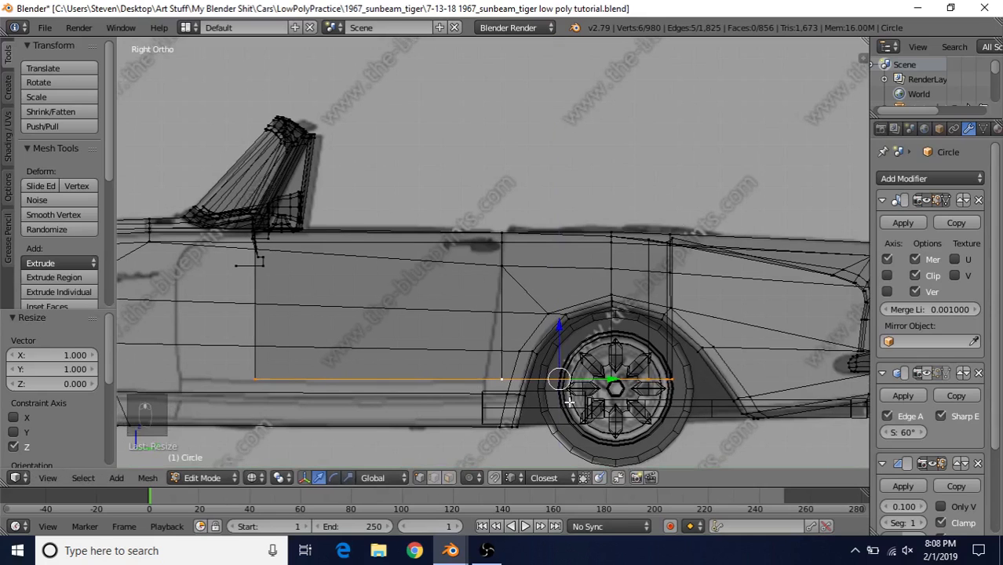
{"action": "left_click_drag", "start_coordinate": [560, 328], "coordinate": [560, 339]}
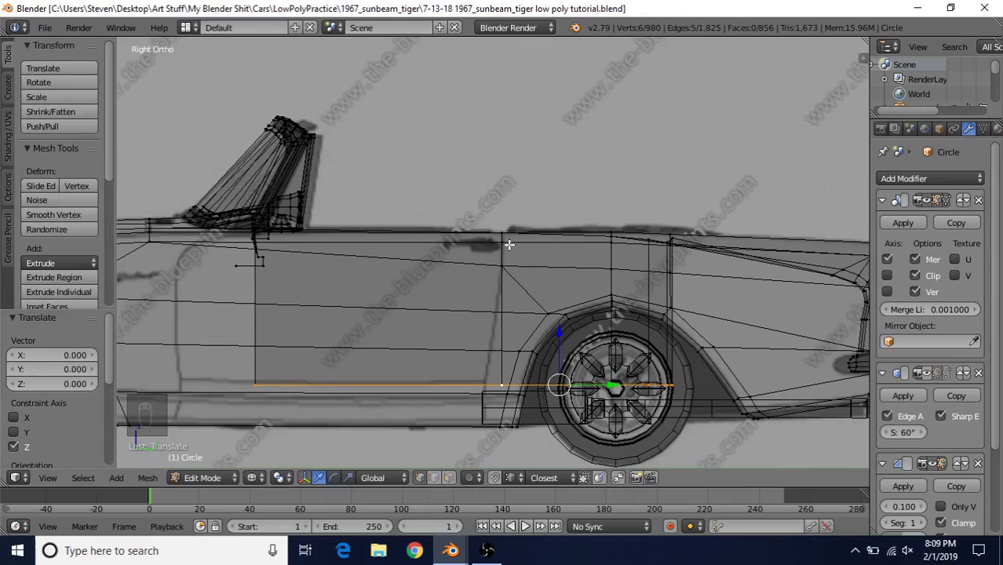
Knife-cut the door's rear line through the body from the top edge to the door bottom with cut-through on, and clear the selection
{"action": "key", "text": "k"}
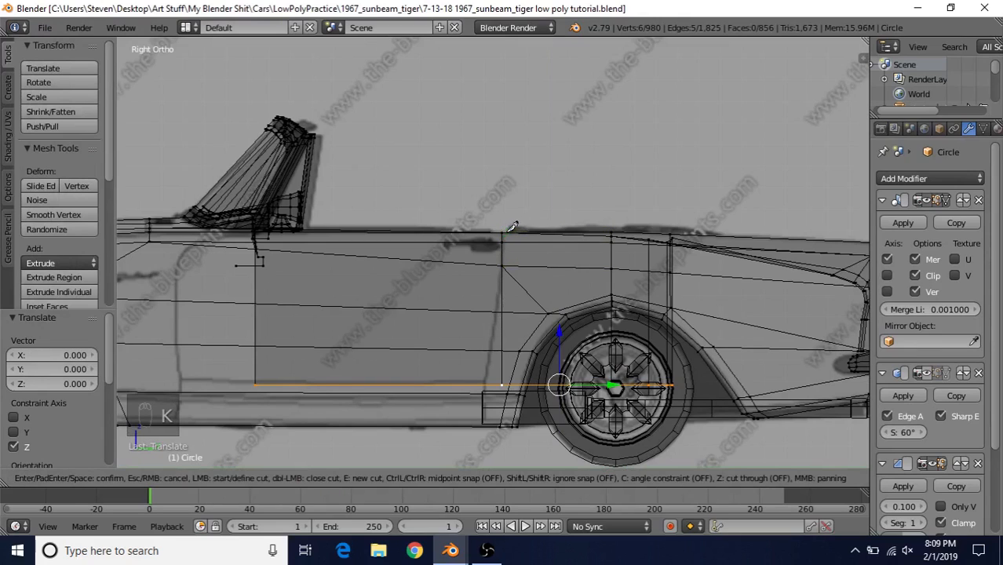
{"action": "left_click", "coordinate": [512, 230]}
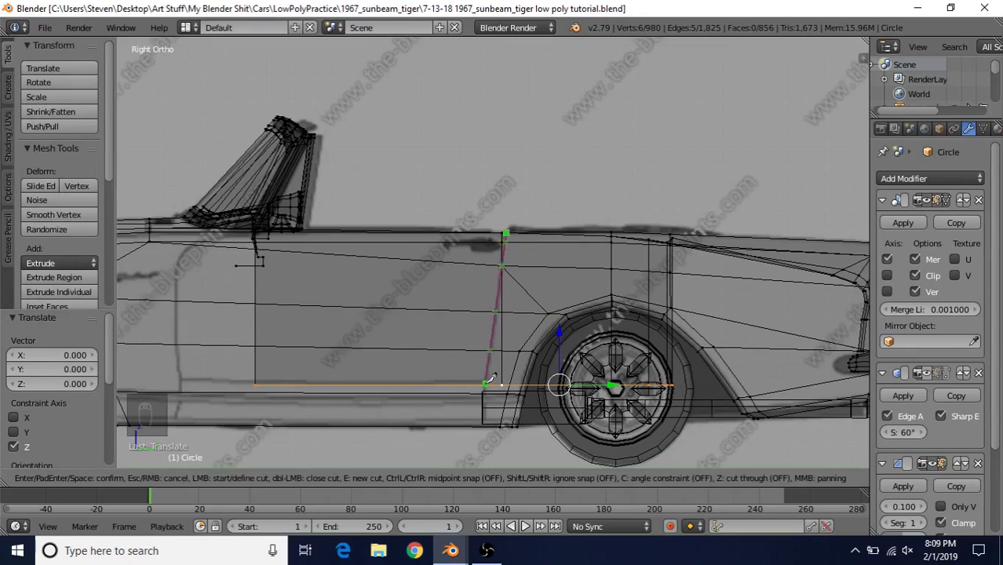
{"action": "key", "text": "z"}
{"action": "left_click", "coordinate": [486, 382]}
{"action": "key", "text": "Return"}
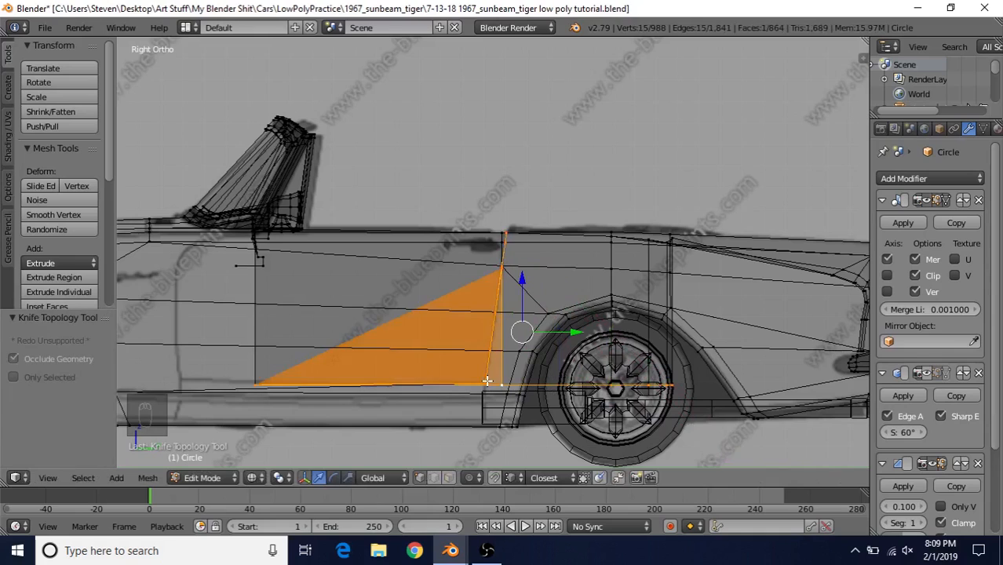
{"action": "key", "text": "a"}
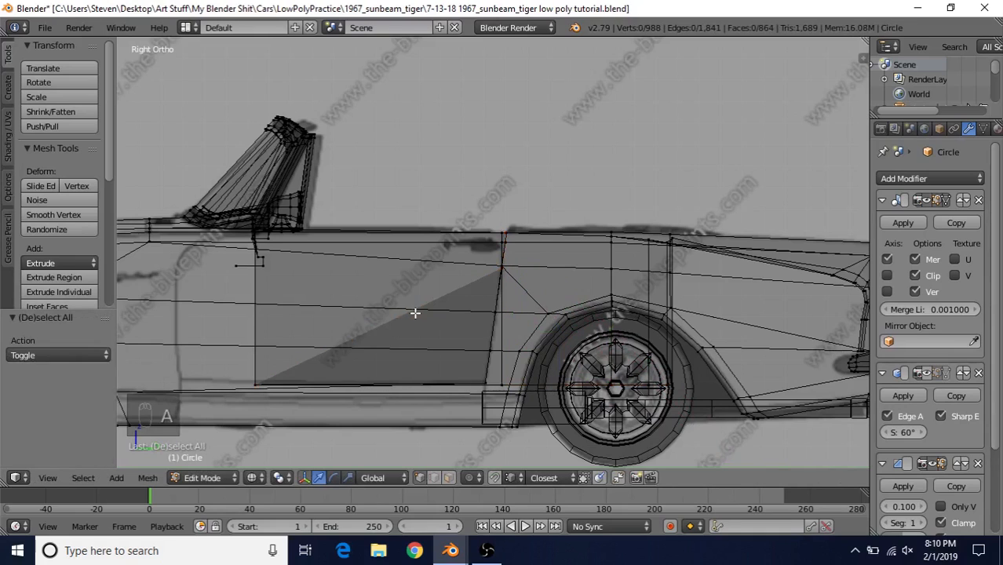
Knife-cut the door's bottom line forward from the rear cut and up the door's front line, following the blueprint
{"action": "key", "text": "k"}
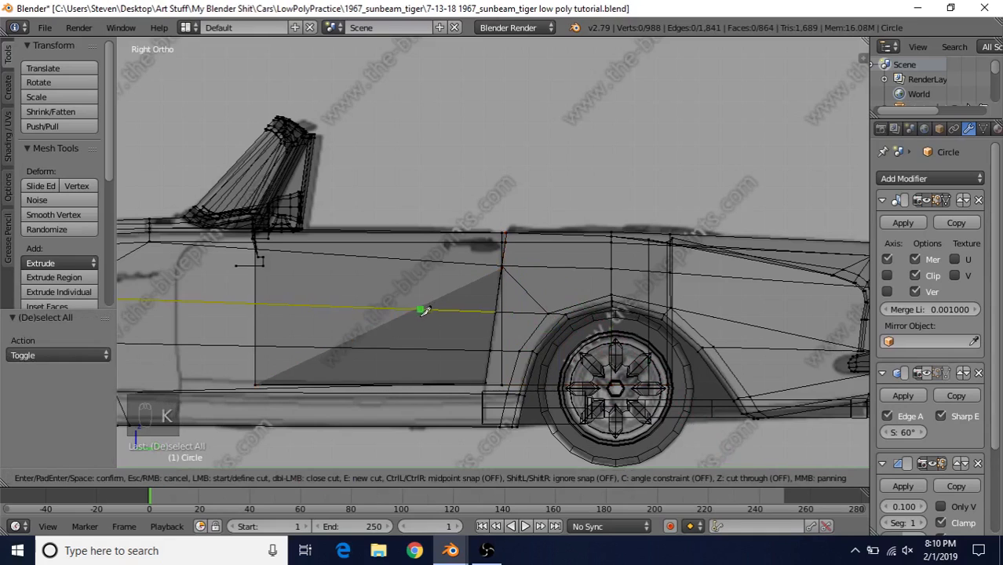
{"action": "left_click", "coordinate": [485, 383]}
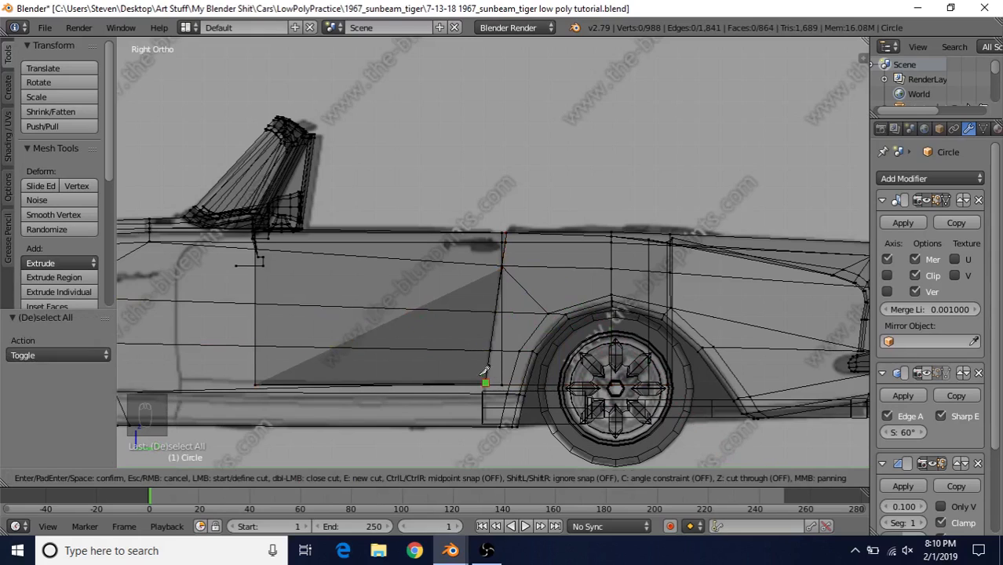
{"action": "left_click", "coordinate": [182, 380]}
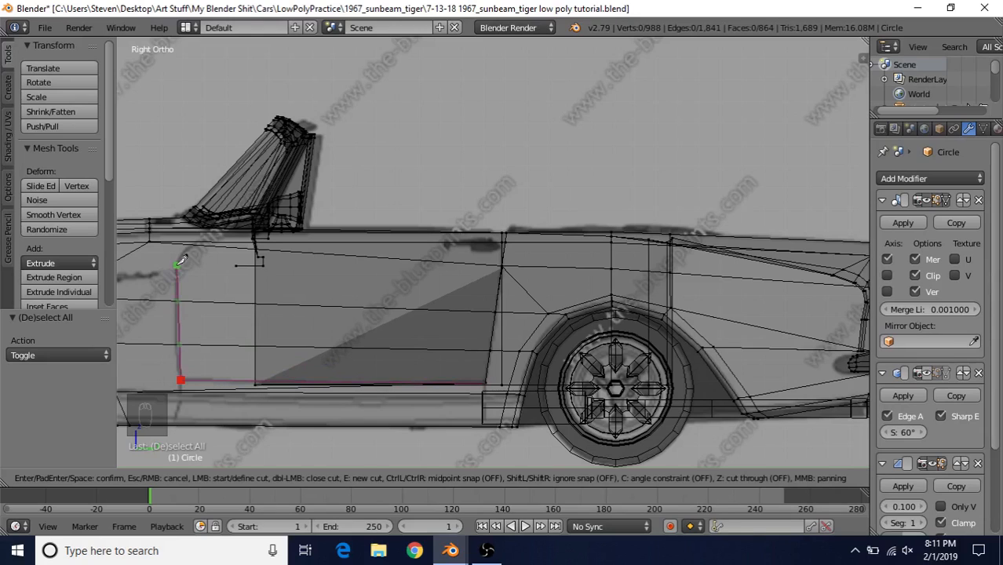
{"action": "left_click", "coordinate": [176, 265]}
{"action": "key", "text": "Return"}
In top view, knife-cut from the upper end of the door's front line along the blueprint curve to the windshield base
{"action": "middle_click_drag", "start_coordinate": [188, 270], "coordinate": [417, 255], "text": "shift"}
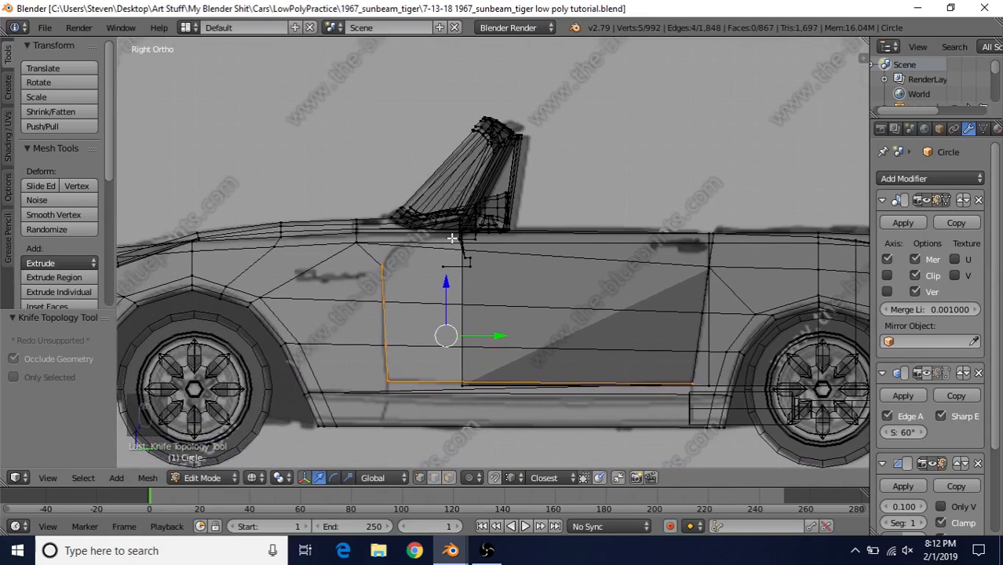
{"action": "key", "text": "KP_7"}
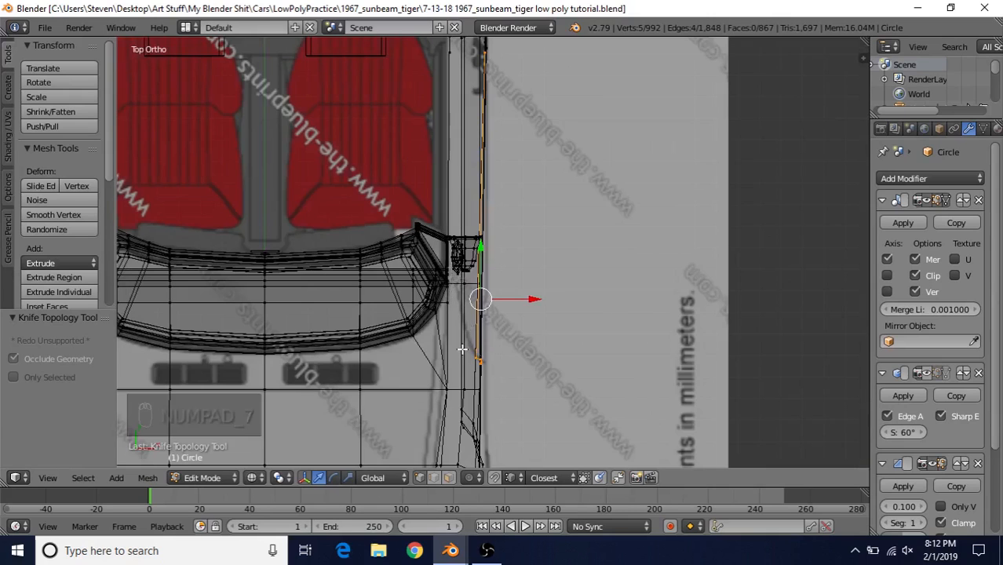
{"action": "middle_click_drag", "start_coordinate": [503, 315], "coordinate": [440, 299], "text": "shift"}
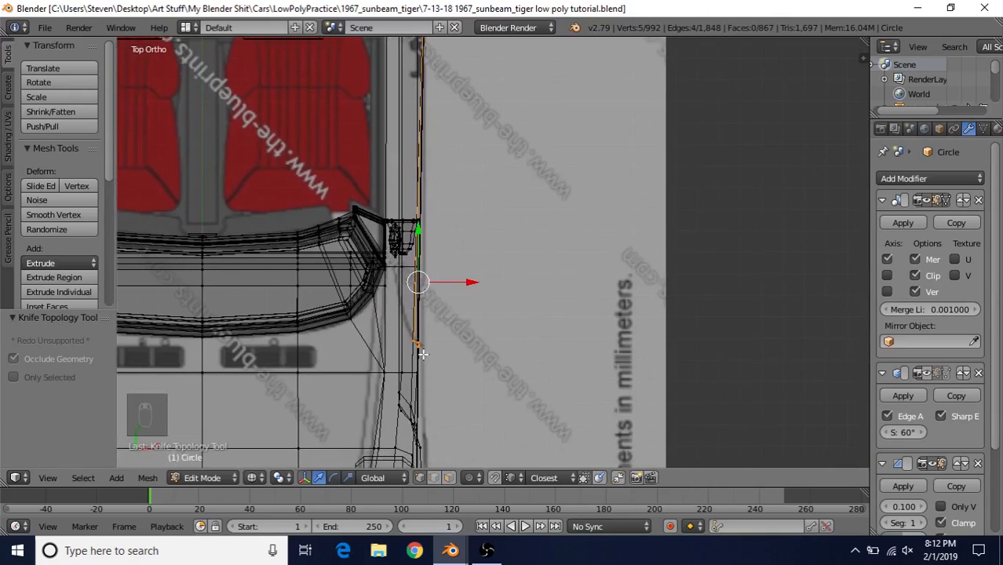
{"action": "middle_click_drag", "start_coordinate": [444, 300], "coordinate": [430, 252]}
{"action": "right_click", "coordinate": [346, 297]}
{"action": "key", "text": "z"}
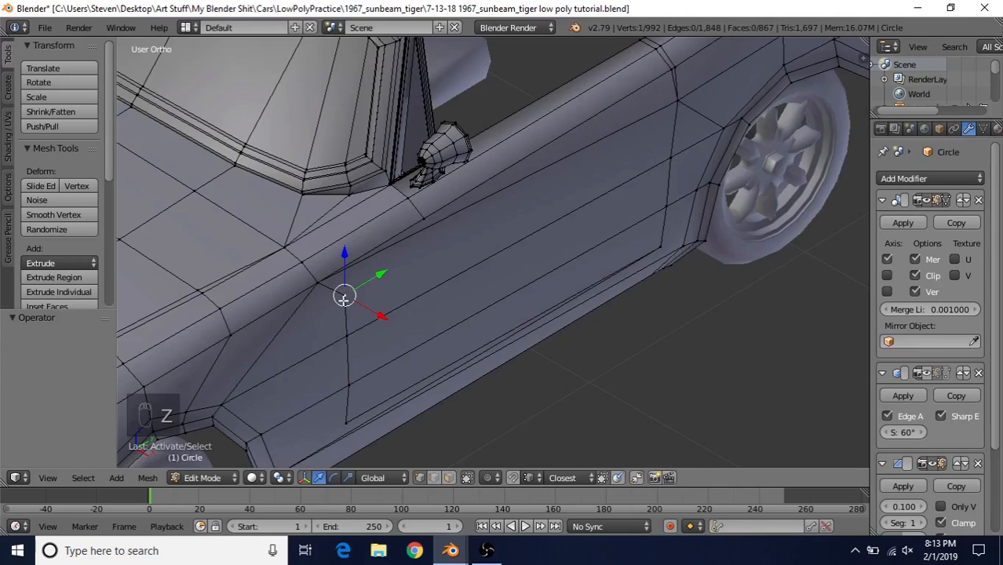
{"action": "key", "text": "KP_7"}
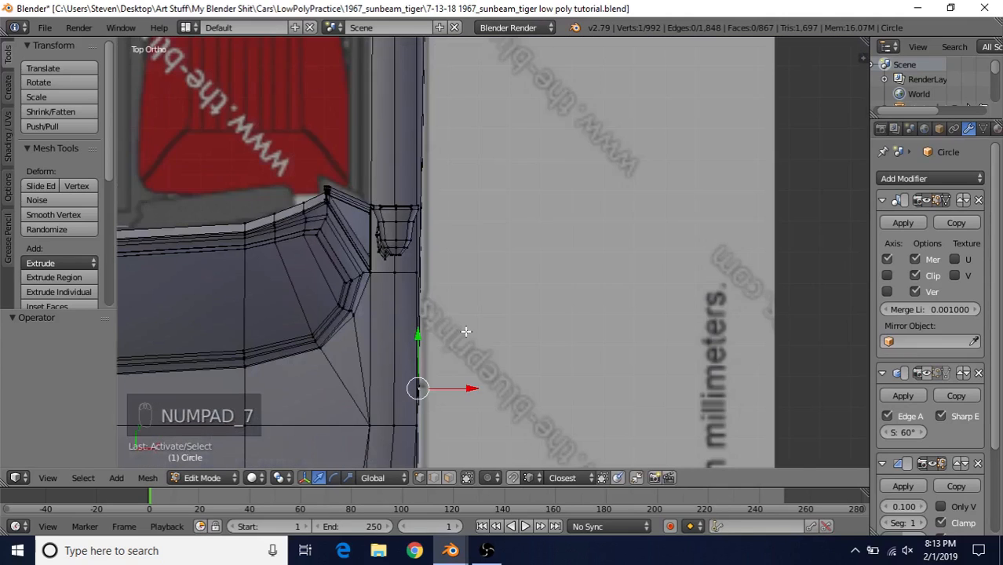
{"action": "middle_click_drag", "start_coordinate": [466, 331], "coordinate": [522, 291], "text": "shift"}
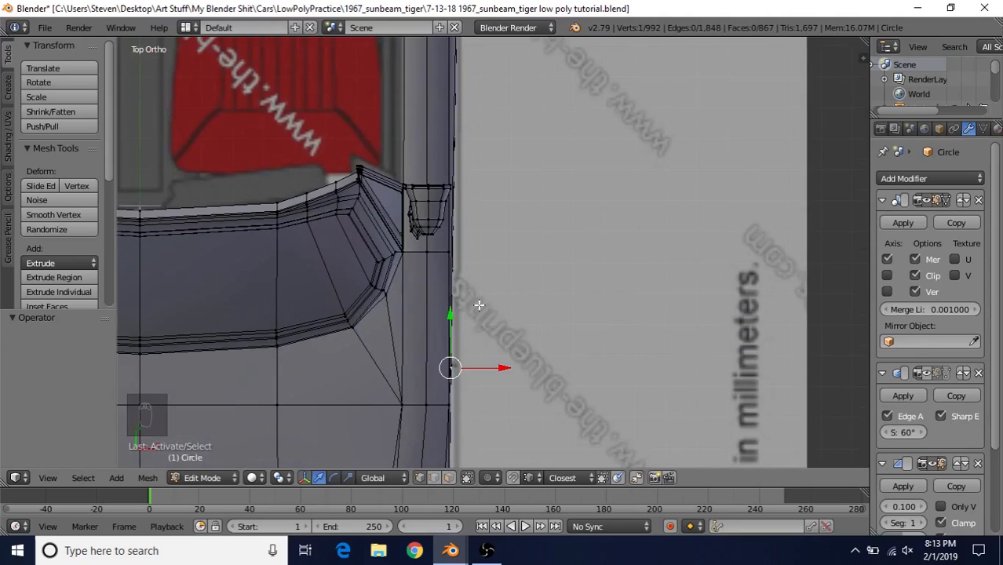
{"action": "key", "text": "k"}
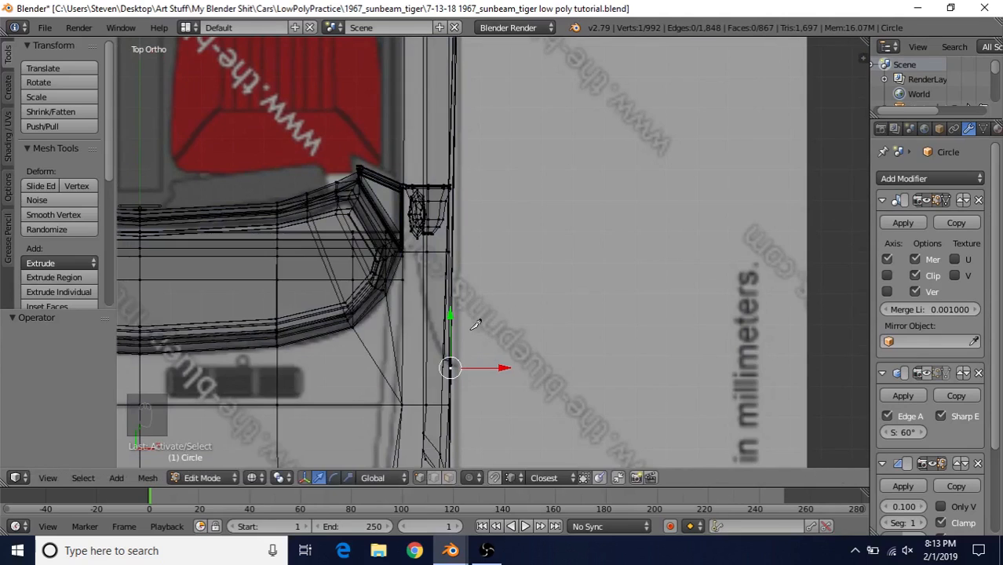
{"action": "key", "text": "k"}
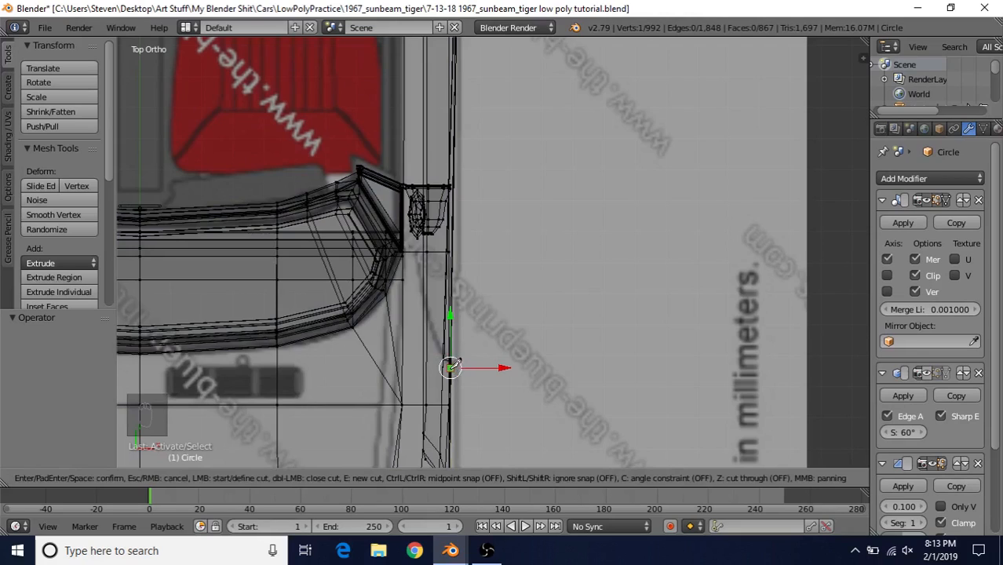
{"action": "left_click", "coordinate": [450, 368]}
{"action": "left_click", "coordinate": [426, 314]}
{"action": "left_click", "coordinate": [417, 250]}
{"action": "key", "text": "Return"}
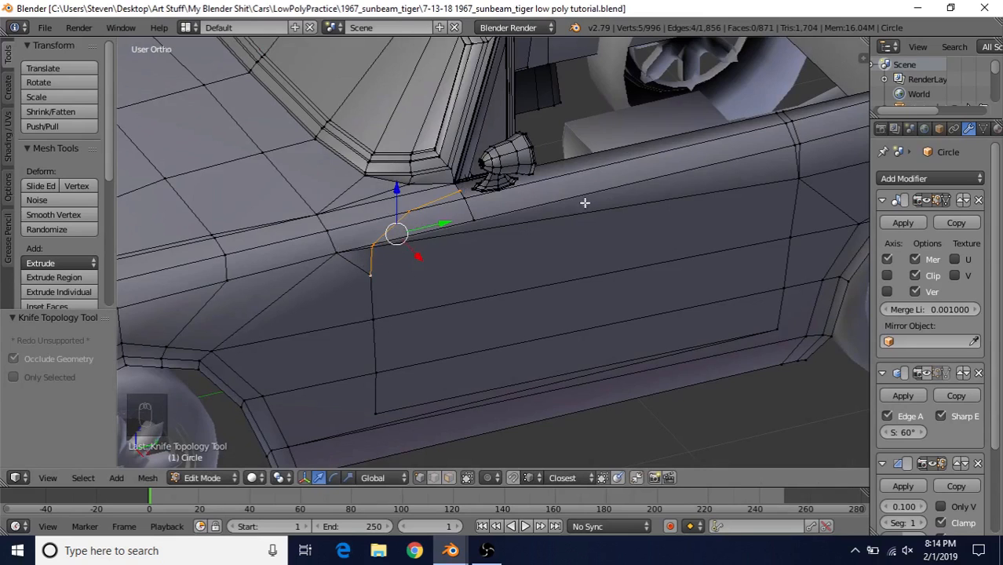
Merge the two neighbouring vertices just above the upper end of the door's rear line, using At Last
{"action": "middle_click_drag", "start_coordinate": [585, 202], "coordinate": [521, 294]}
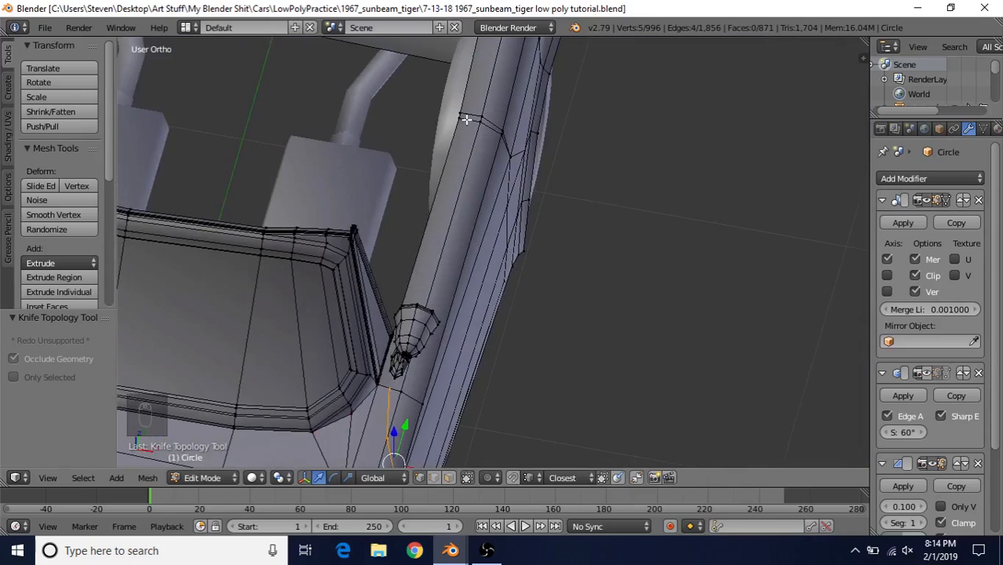
{"action": "middle_click_drag", "start_coordinate": [391, 381], "coordinate": [495, 369]}
{"action": "scroll", "coordinate": [336, 170], "scroll_direction": "up", "scroll_amount": 2}
{"action": "right_click", "coordinate": [405, 290]}
{"action": "key", "text": "KP_Decimal"}
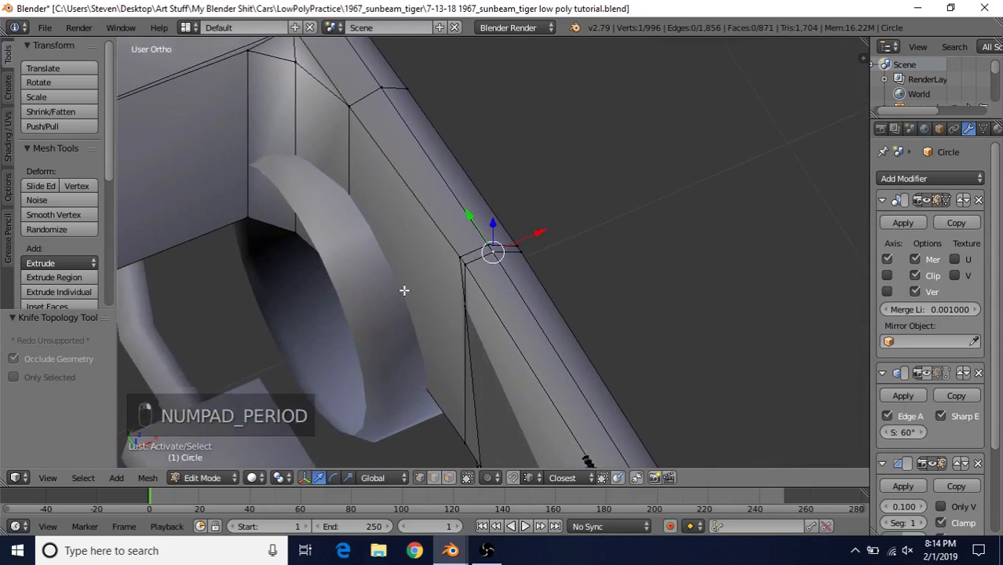
{"action": "middle_click_drag", "start_coordinate": [612, 226], "coordinate": [510, 284]}
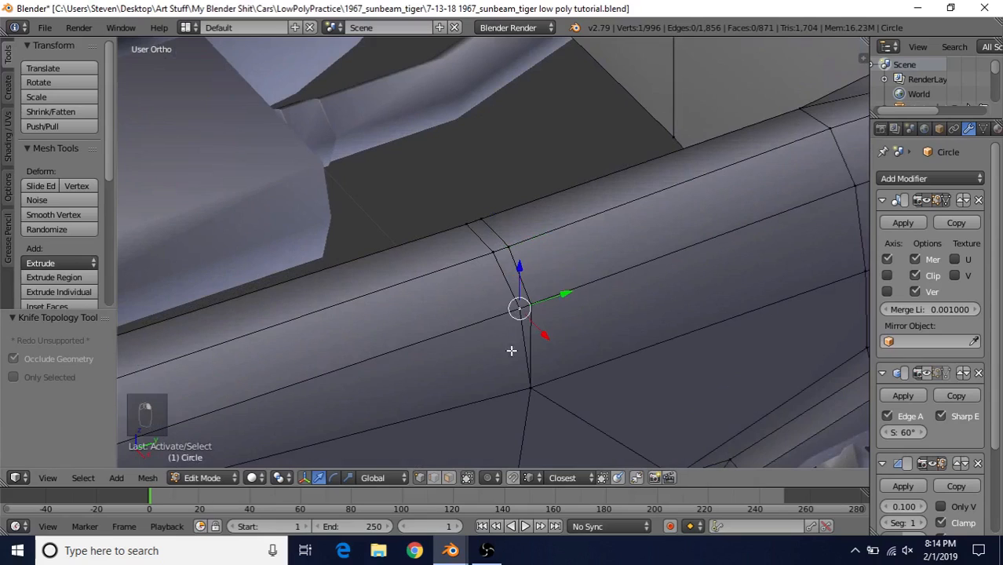
{"action": "right_click", "coordinate": [536, 304], "text": "shift"}
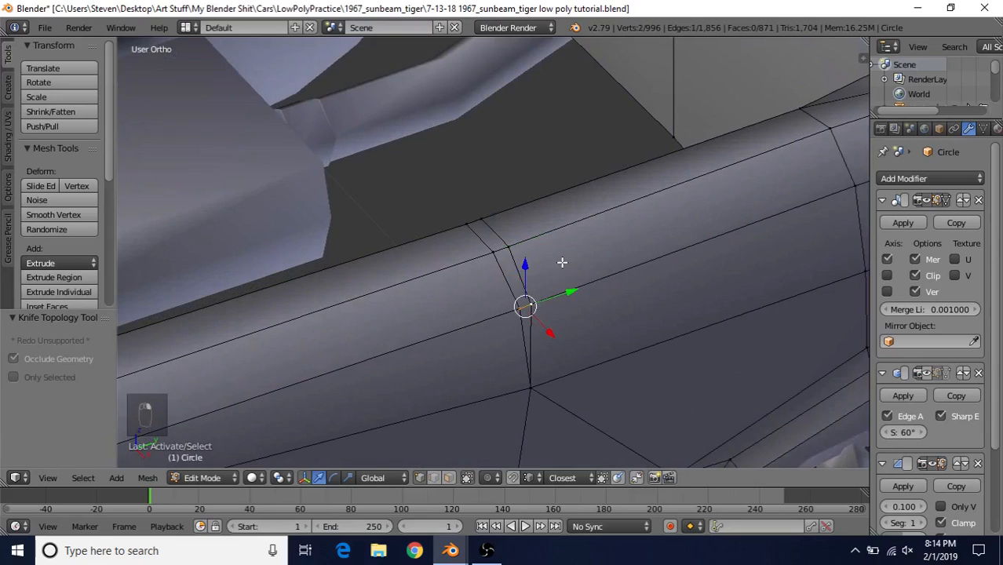
{"action": "key", "text": "alt+m"}
{"action": "left_click", "coordinate": [512, 281]}
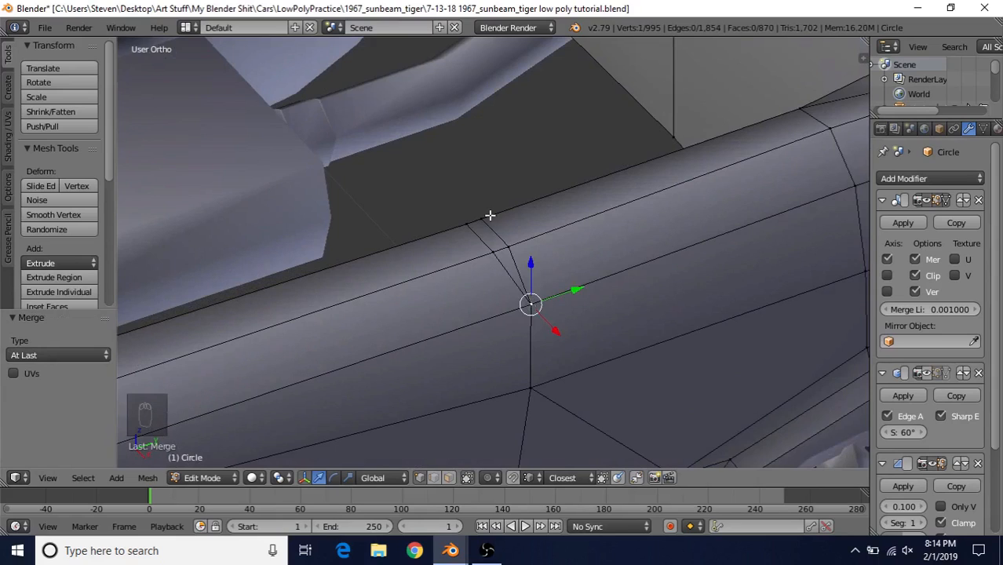
Merge the next two close vertex pairs down the upper end of the door's rear line, using At Last
{"action": "right_click", "coordinate": [490, 253]}
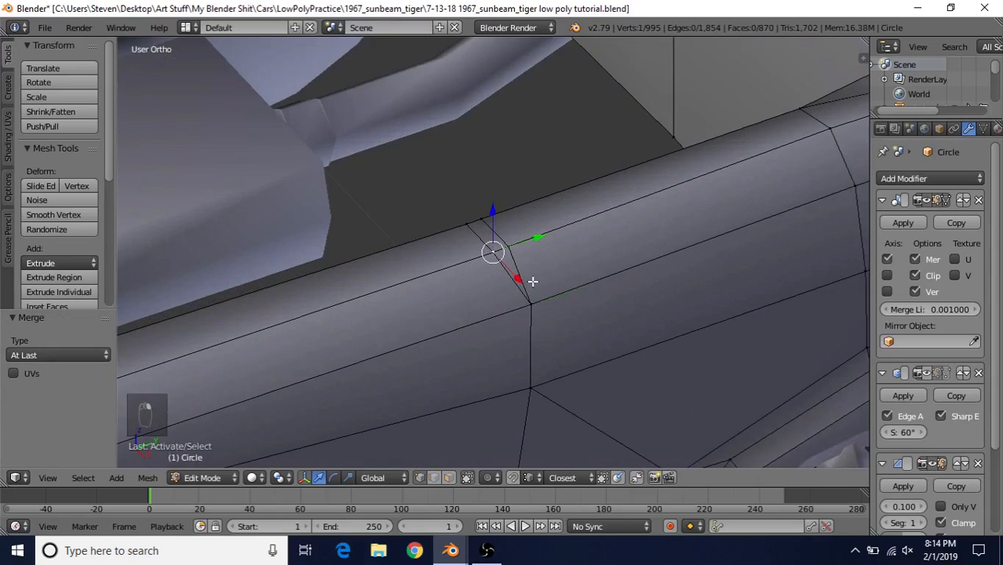
{"action": "right_click", "coordinate": [510, 248], "text": "shift"}
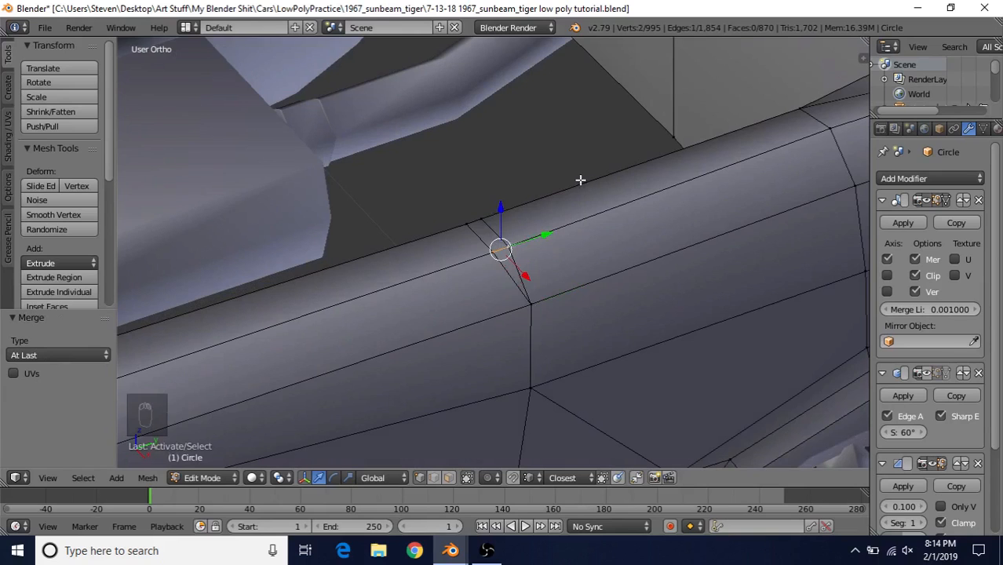
{"action": "key", "text": "shift+r"}
{"action": "middle_click_drag", "start_coordinate": [468, 249], "coordinate": [652, 289]}
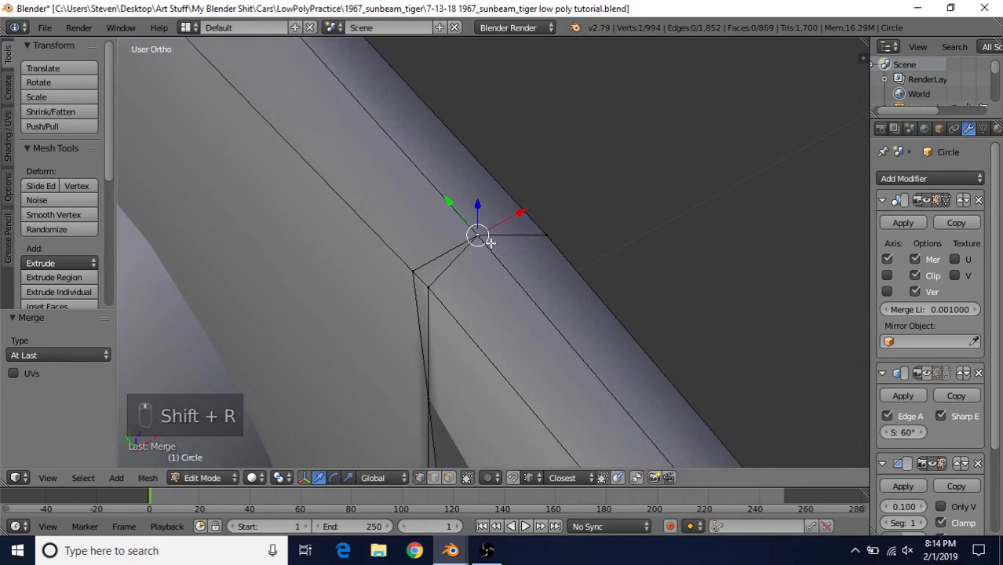
{"action": "right_click", "coordinate": [430, 284]}
{"action": "right_click", "coordinate": [417, 275], "text": "shift"}
{"action": "key", "text": "shift+r"}
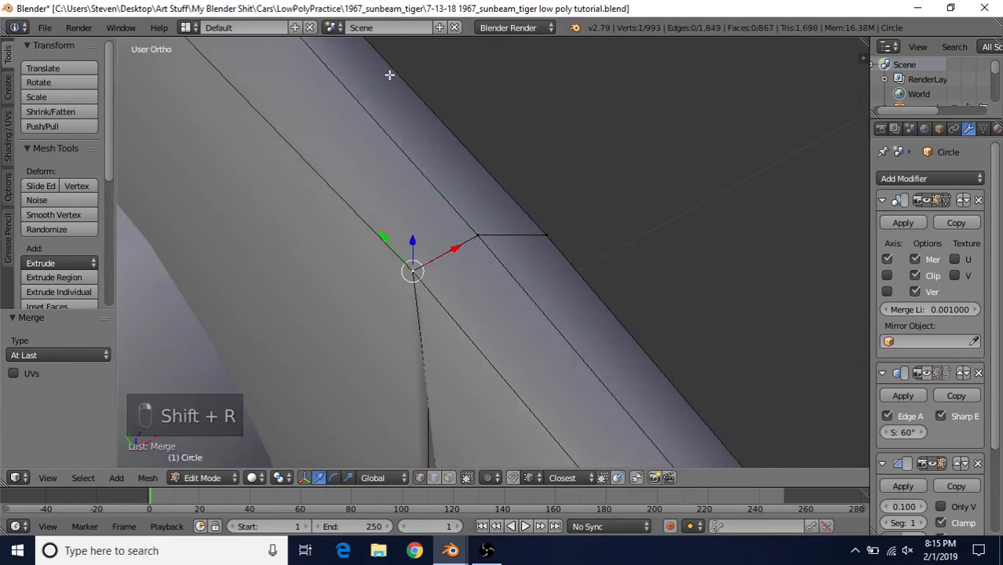
On the cockpit's inner side wall, merge the doubled bottom vertices At Last and the mid-line vertex into the one on the upper edge
{"action": "scroll", "coordinate": [461, 289], "scroll_direction": "down", "scroll_amount": 2}
{"action": "scroll", "coordinate": [462, 289], "scroll_direction": "down", "scroll_amount": 2}
{"action": "middle_click_drag", "start_coordinate": [541, 279], "coordinate": [548, 301]}
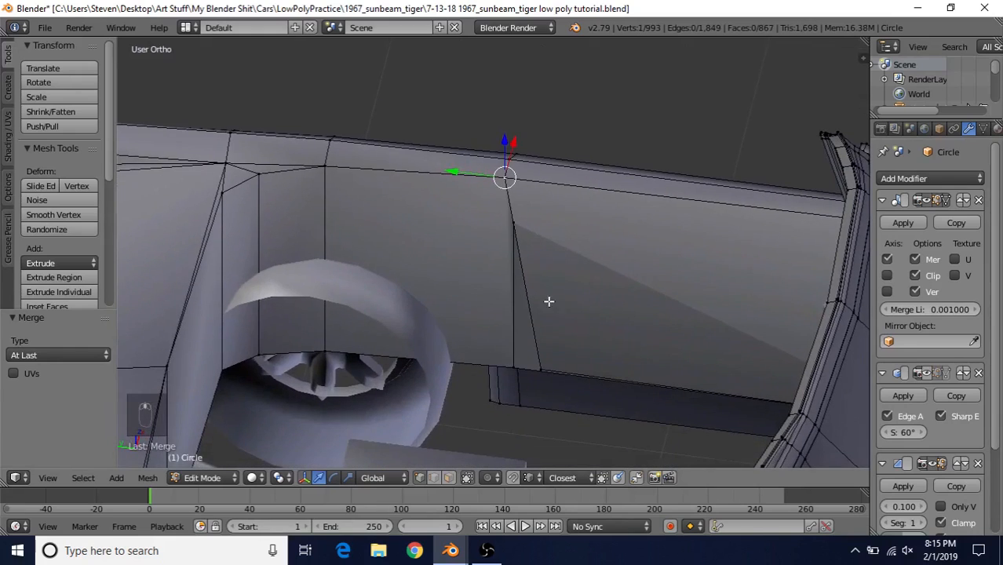
{"action": "right_click", "coordinate": [514, 364]}
{"action": "key", "text": "z"}
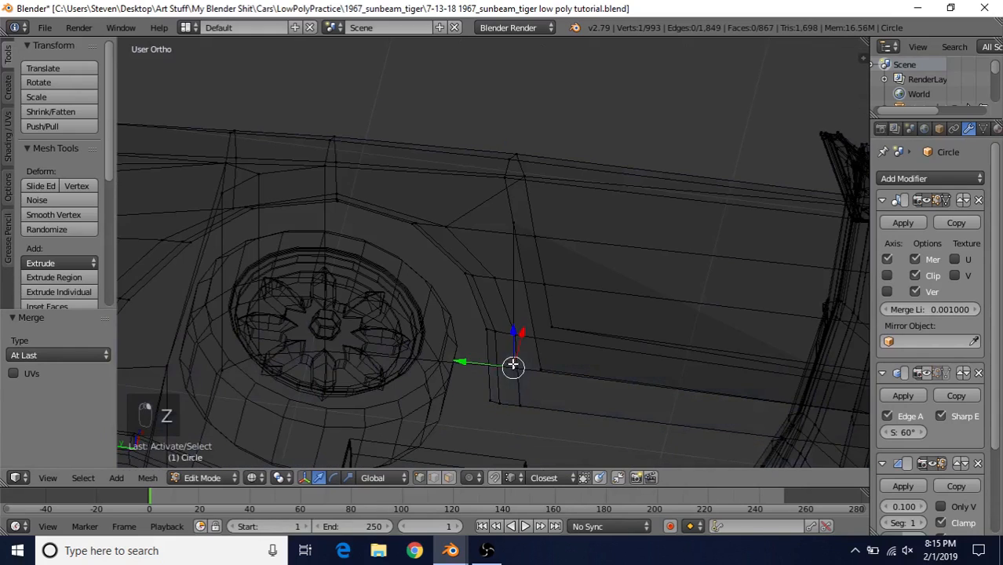
{"action": "key", "text": "z"}
{"action": "right_click", "coordinate": [548, 379]}
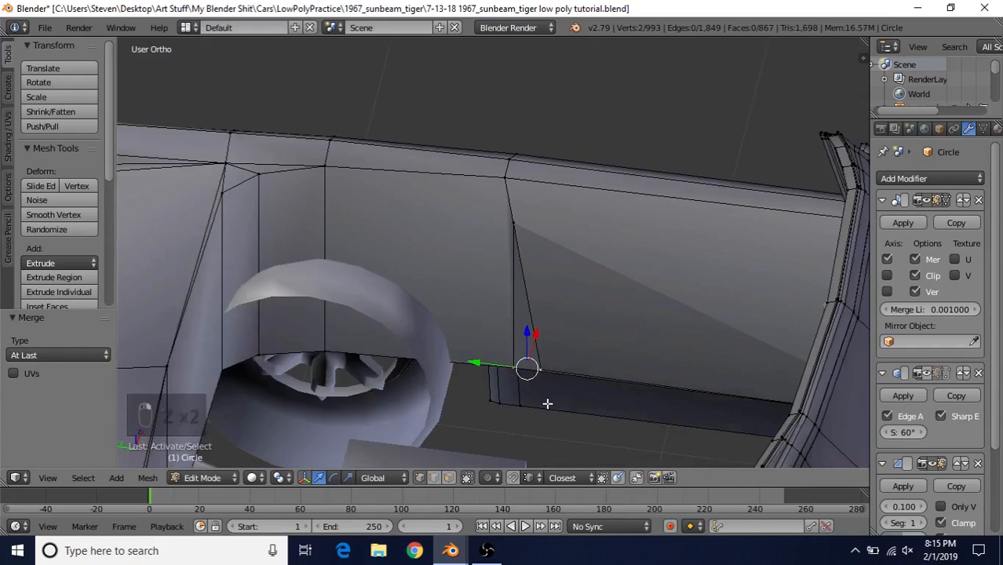
{"action": "key", "text": "shift+r"}
{"action": "right_click", "coordinate": [514, 228]}
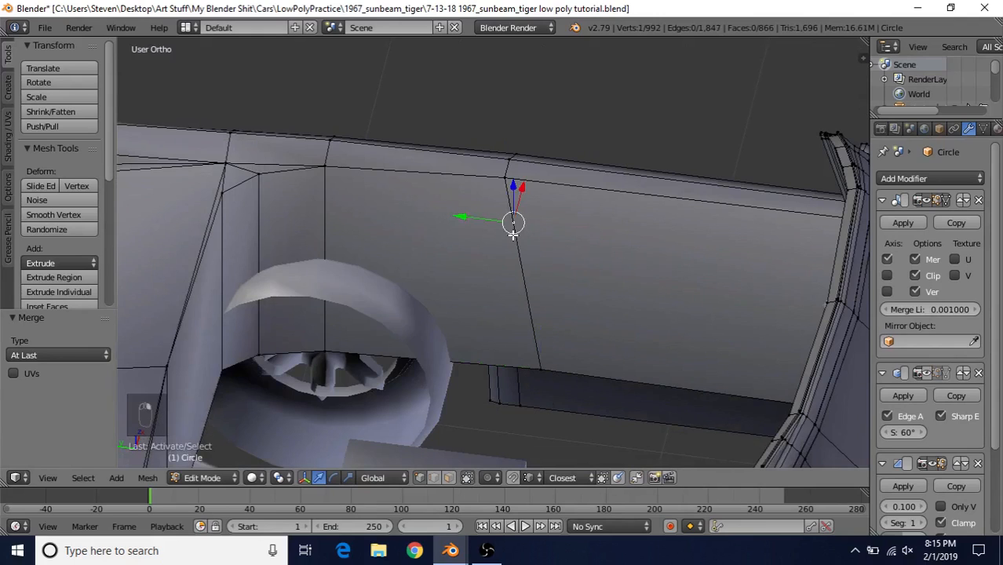
{"action": "right_click", "coordinate": [509, 180], "text": "shift"}
{"action": "key", "text": "shift+r"}
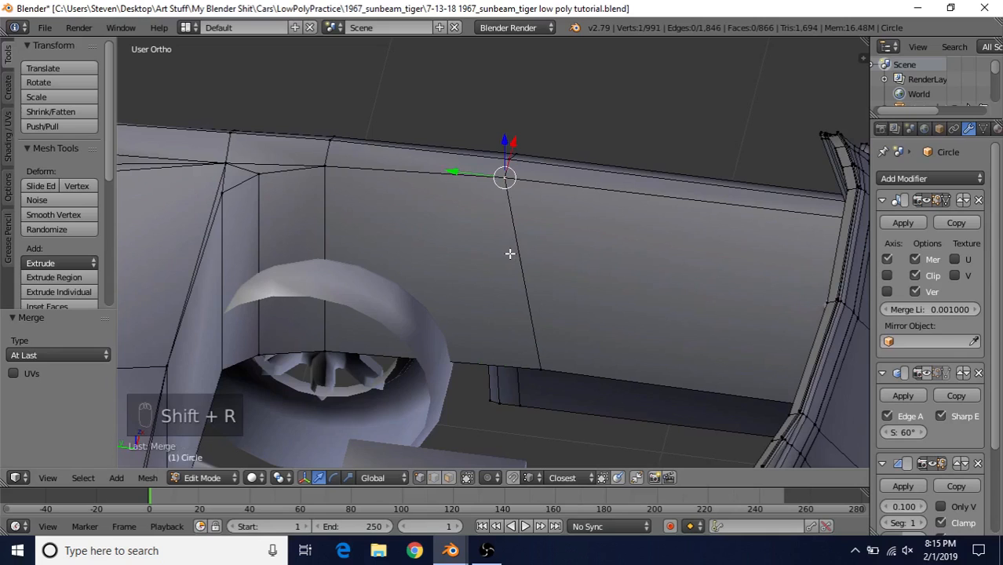
Select all linked parts of the side mirror, including its stand and glass, and hide them
{"action": "middle_click_drag", "start_coordinate": [509, 252], "coordinate": [582, 280]}
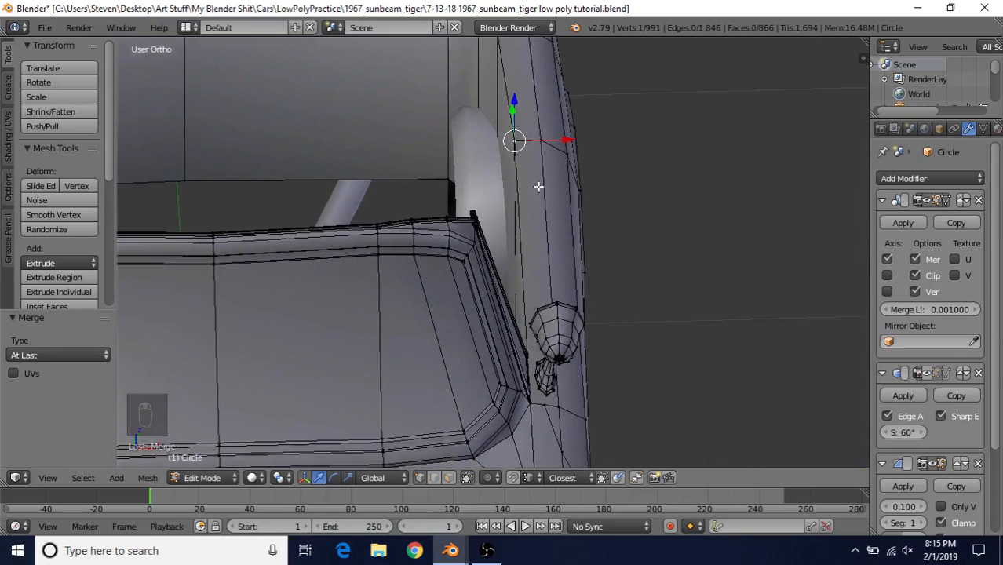
{"action": "key", "text": "a"}
{"action": "middle_click_drag", "start_coordinate": [602, 152], "coordinate": [503, 225]}
{"action": "middle_click_drag", "start_coordinate": [526, 262], "coordinate": [401, 305]}
{"action": "right_click", "coordinate": [401, 305]}
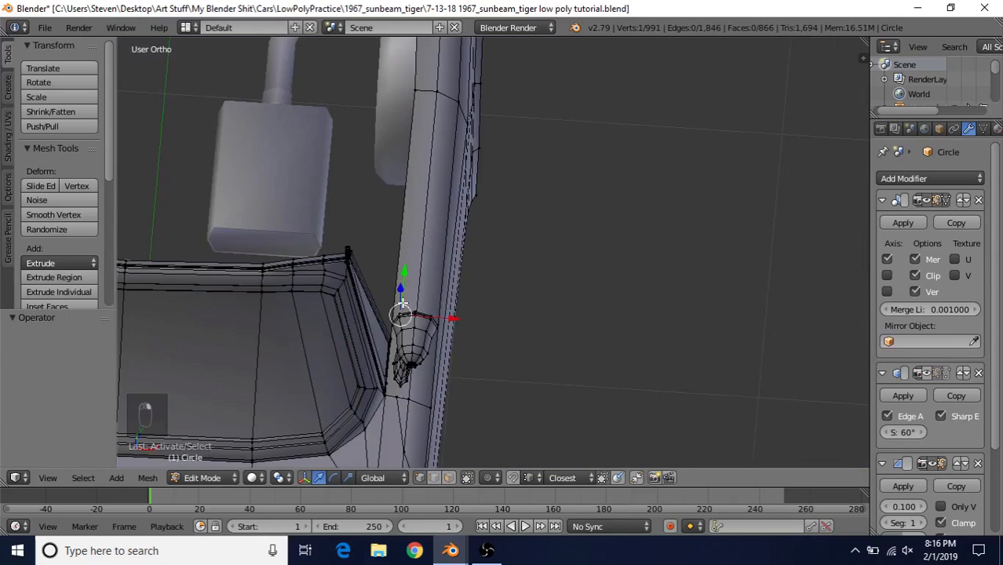
{"action": "right_click", "coordinate": [400, 330]}
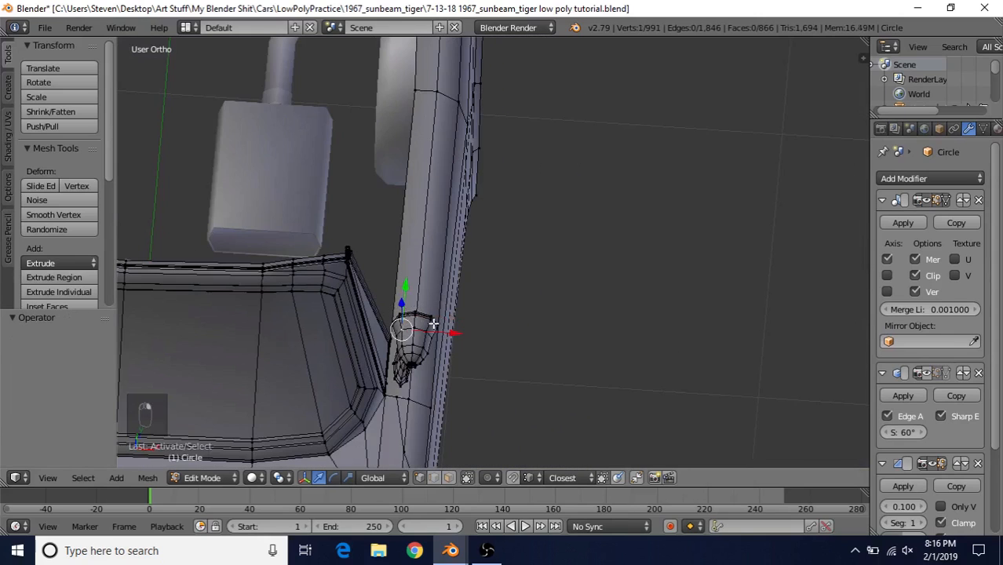
{"action": "key", "text": "ctrl+l"}
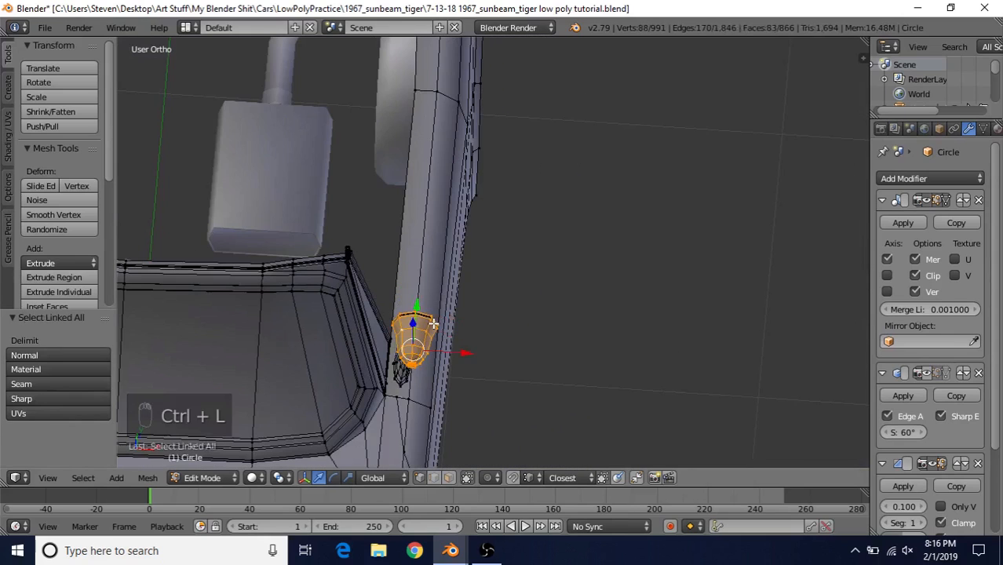
{"action": "right_click", "coordinate": [397, 374], "text": "shift"}
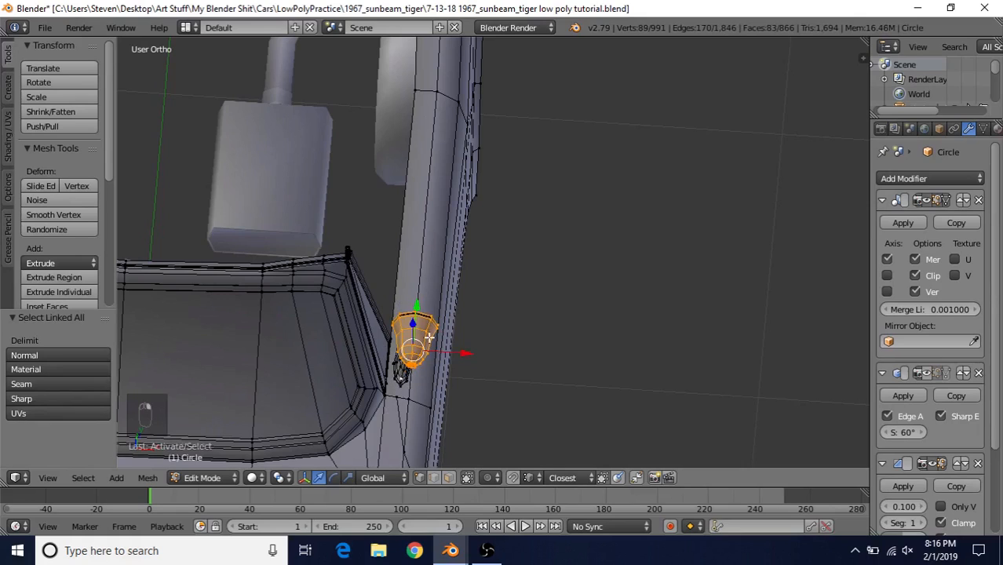
{"action": "key", "text": "ctrl+l"}
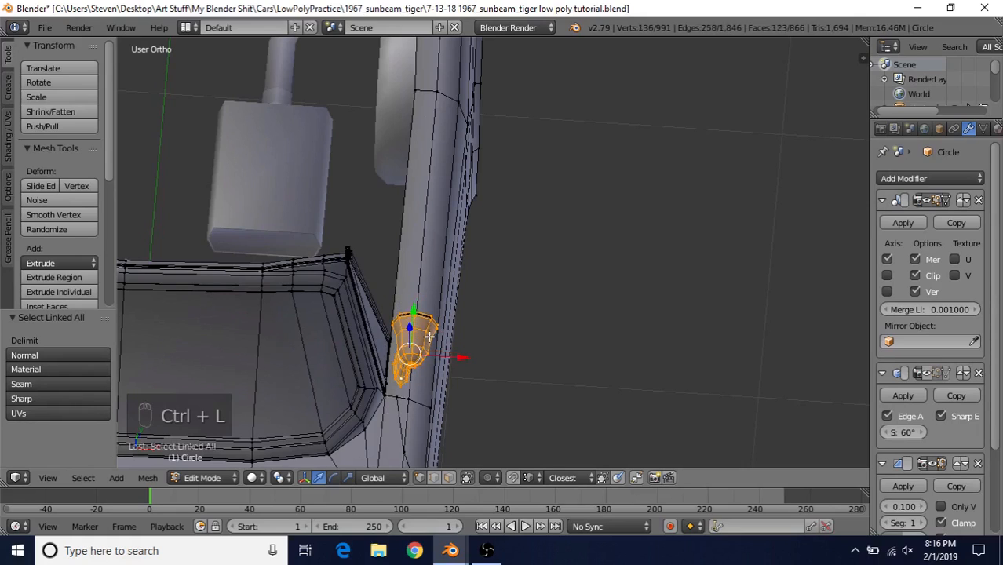
{"action": "key", "text": "h"}
{"action": "right_click", "coordinate": [403, 315]}
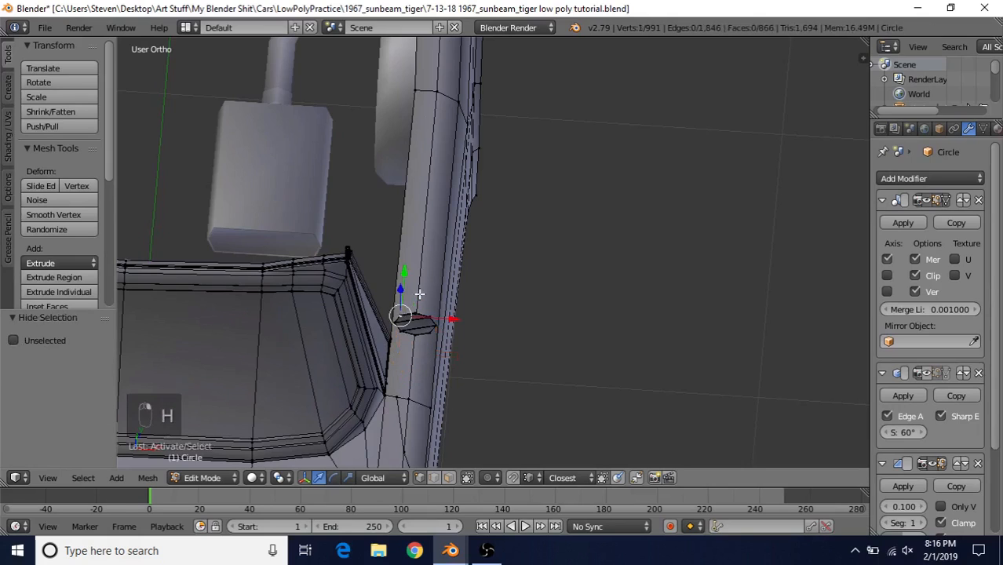
{"action": "key", "text": "ctrl+l"}
{"action": "key", "text": "h"}
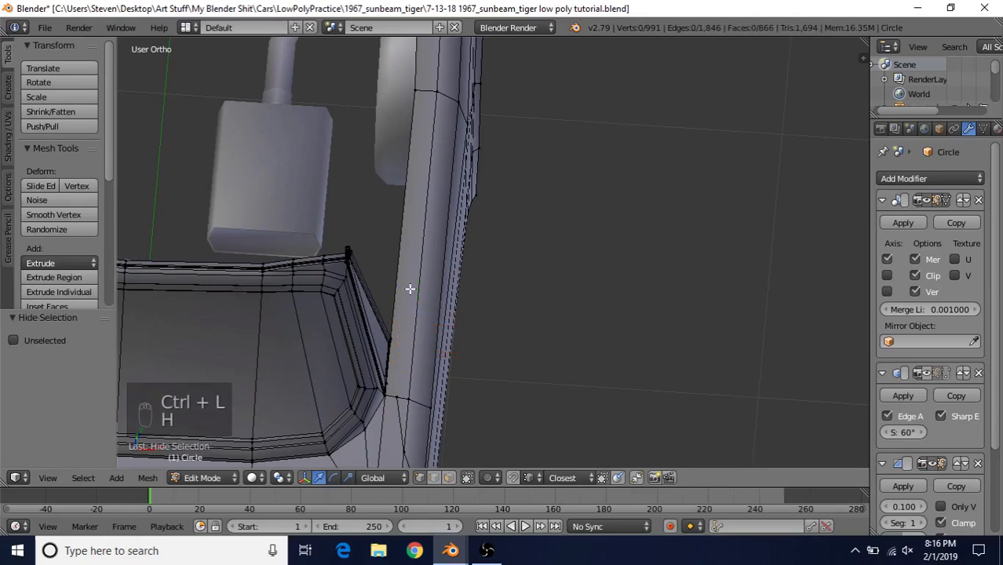
Merge the cut vertex beside the windshield base into the neighbouring vertex on the same cross edge, using At Last
{"action": "key", "text": "k"}
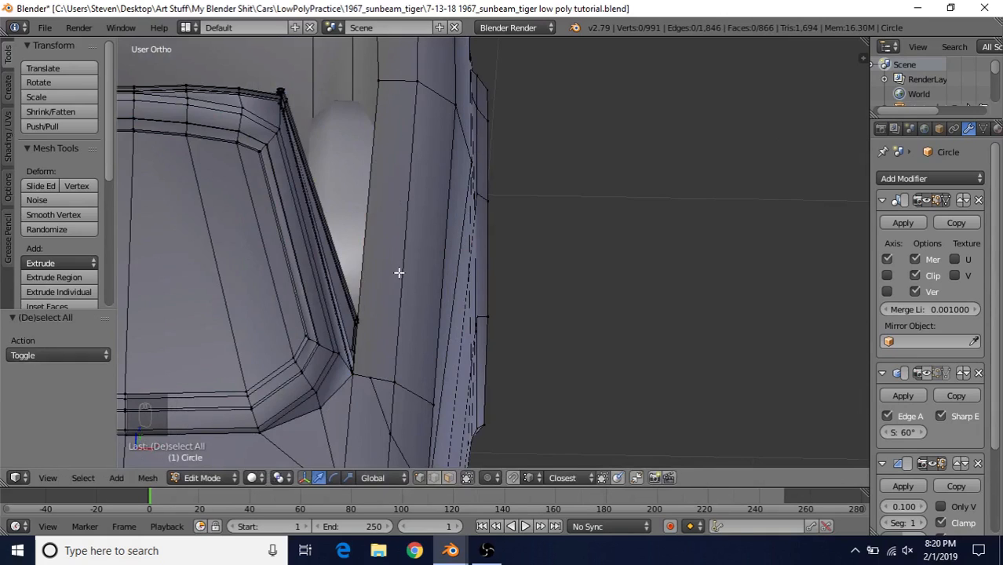
{"action": "right_click", "coordinate": [367, 371]}
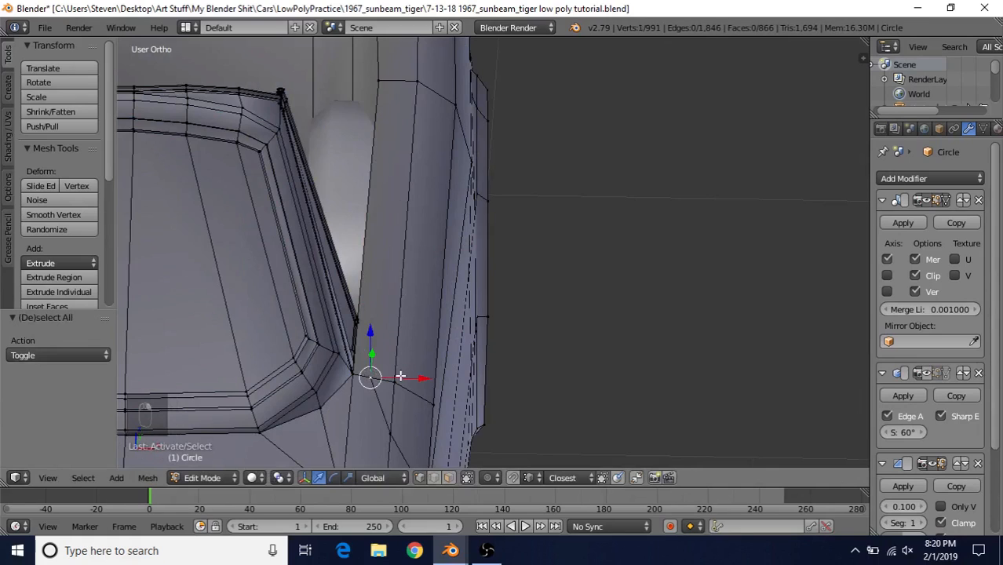
{"action": "right_click", "coordinate": [400, 376], "text": "shift"}
{"action": "key", "text": "alt+m"}
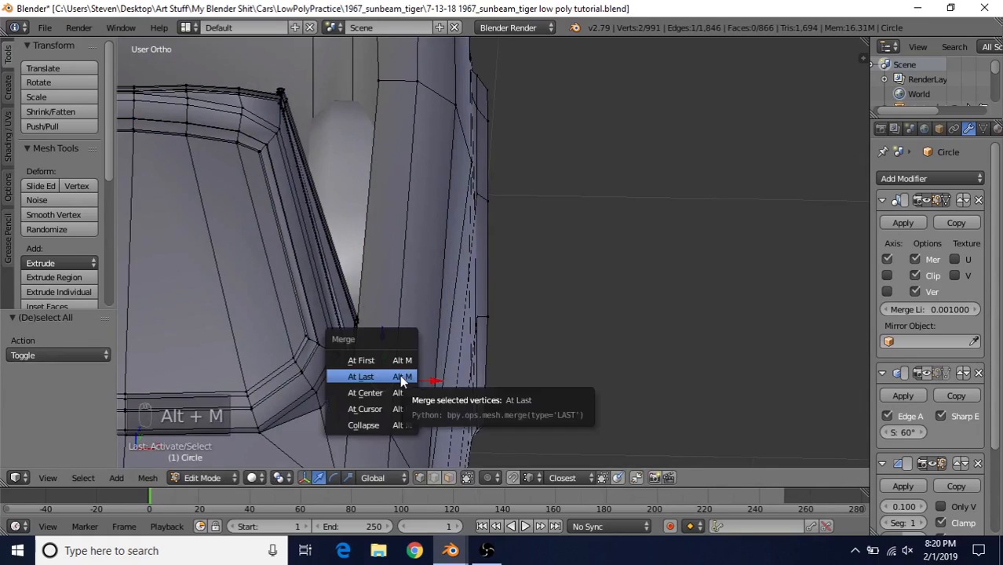
{"action": "left_click", "coordinate": [400, 374]}
Knife-cut from the door curve past the windshield base along the body's top to the rear door line, and reveal the hidden mirror
{"action": "key", "text": "k"}
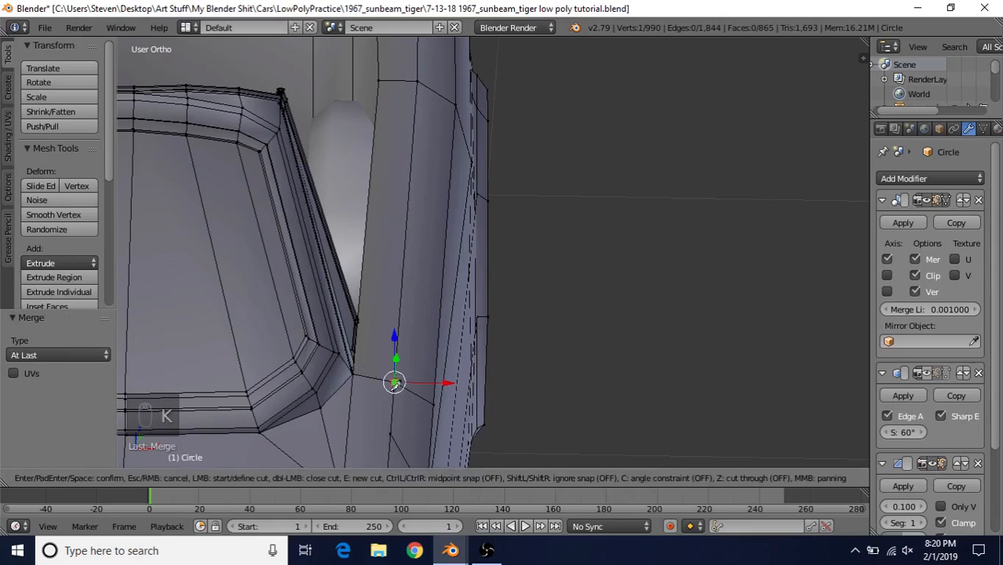
{"action": "left_click", "coordinate": [390, 433]}
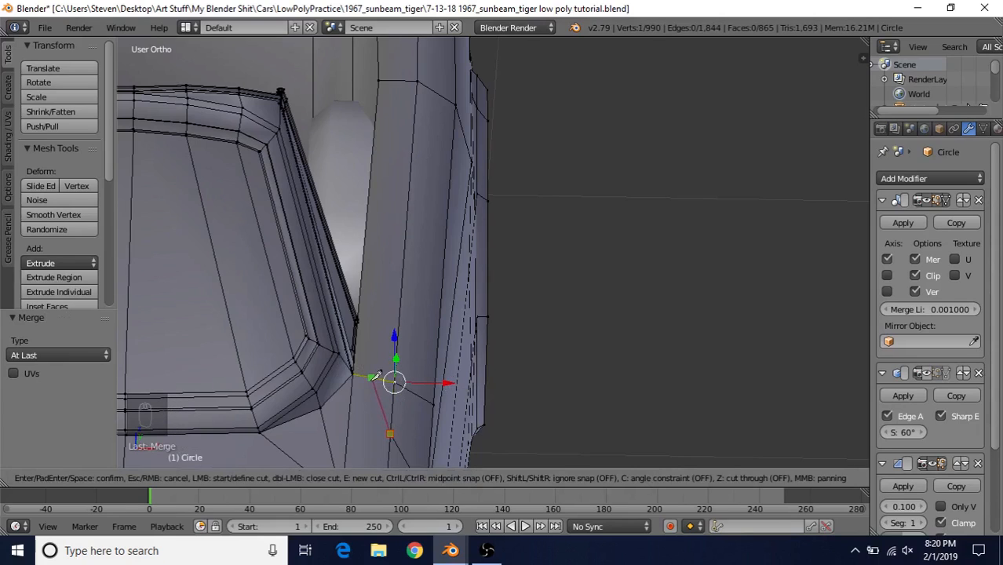
{"action": "left_click", "coordinate": [371, 378]}
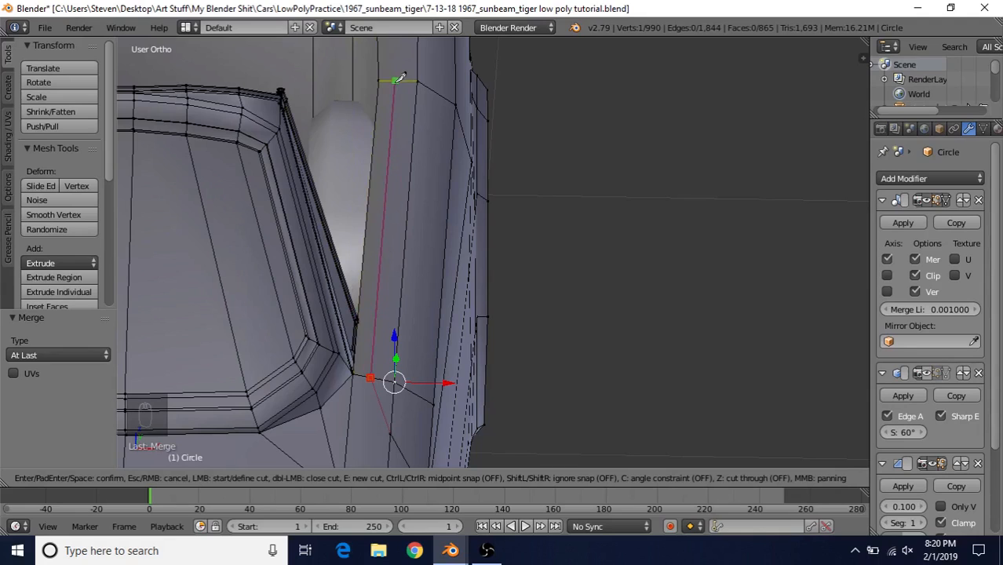
{"action": "left_click", "coordinate": [396, 80]}
{"action": "key", "text": "Return"}
{"action": "key", "text": "alt+h"}
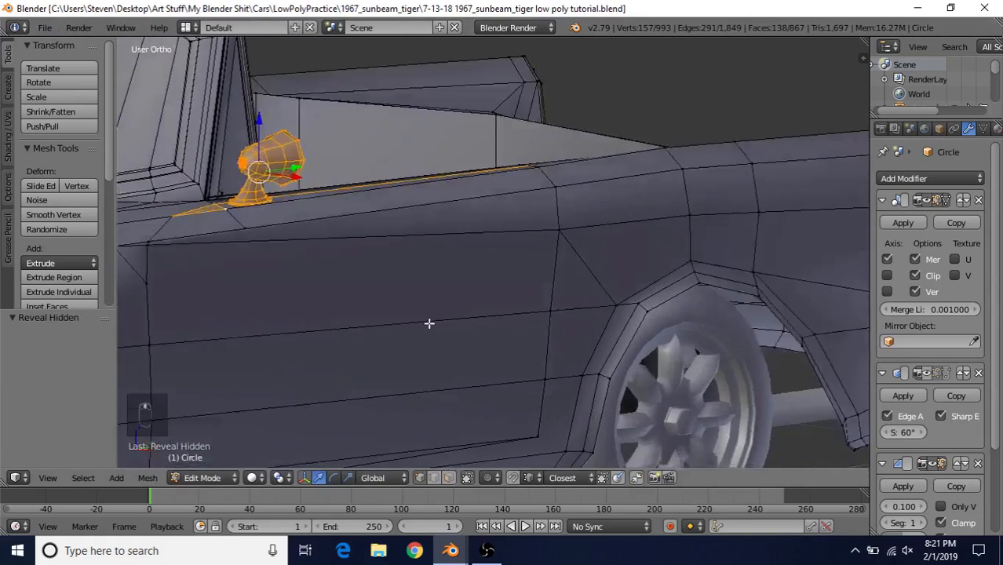
Merge the two vertices at the upper end of the door's front line At Last and slide the vertex rearward by a 0.082 factor
{"action": "middle_click_drag", "start_coordinate": [429, 322], "coordinate": [526, 245]}
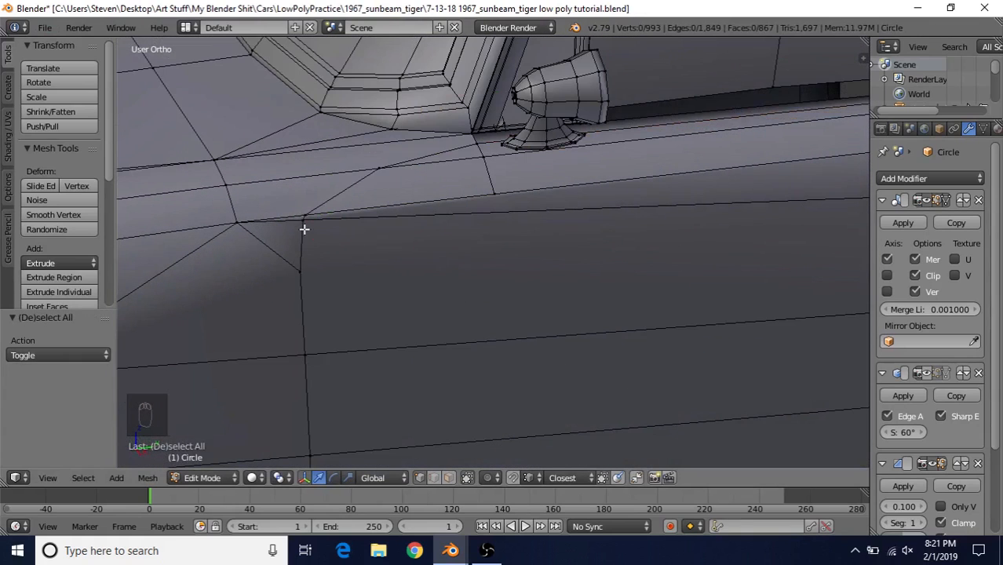
{"action": "right_click", "coordinate": [305, 221]}
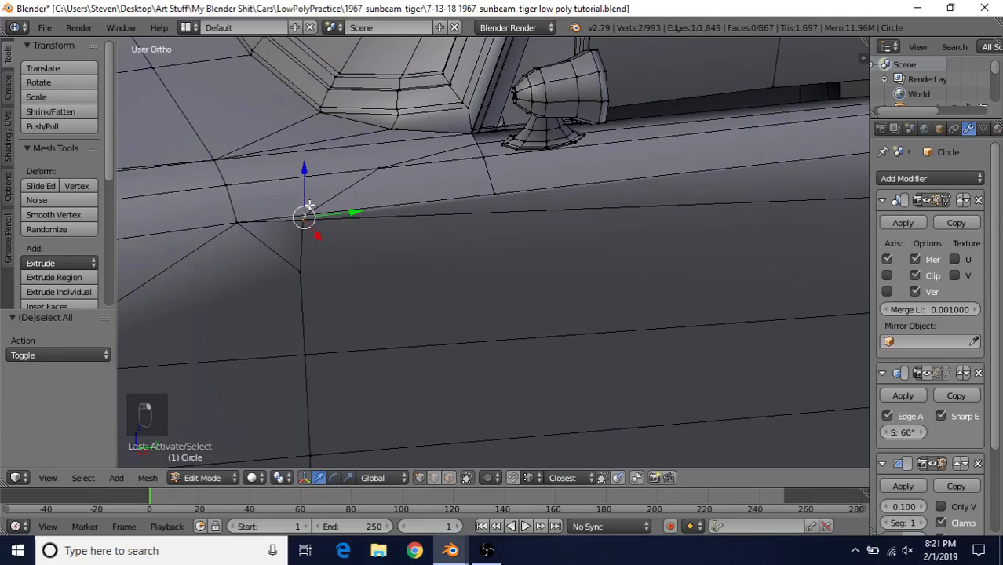
{"action": "key", "text": "alt+m"}
{"action": "left_click", "coordinate": [308, 207]}
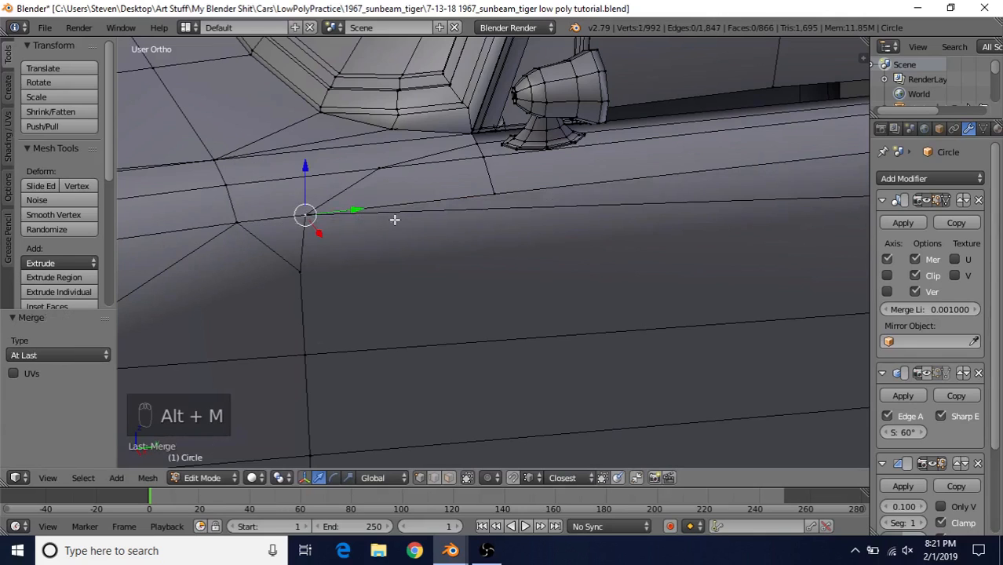
{"action": "key", "text": "g"}
{"action": "key", "text": "g"}
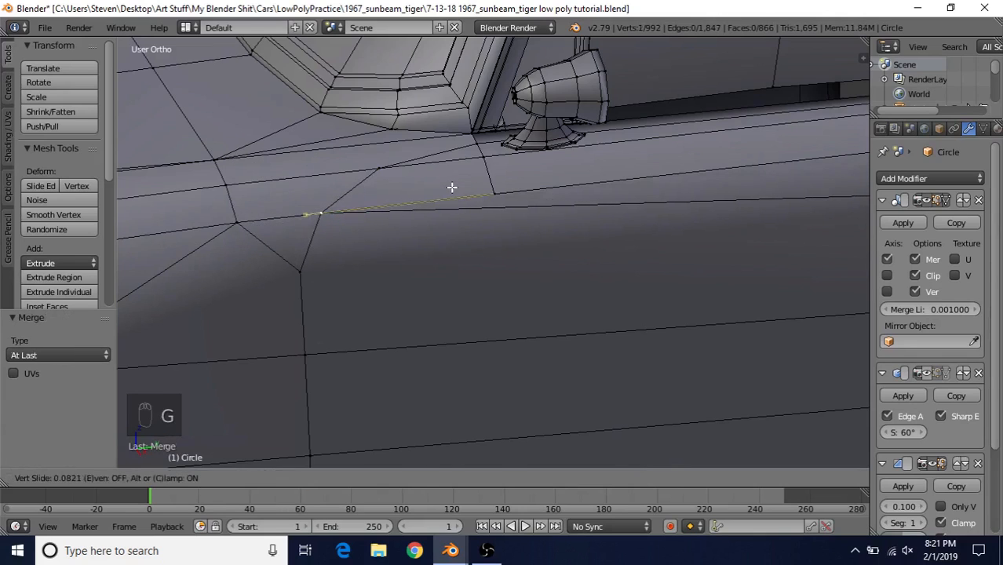
{"action": "left_click", "coordinate": [452, 187]}
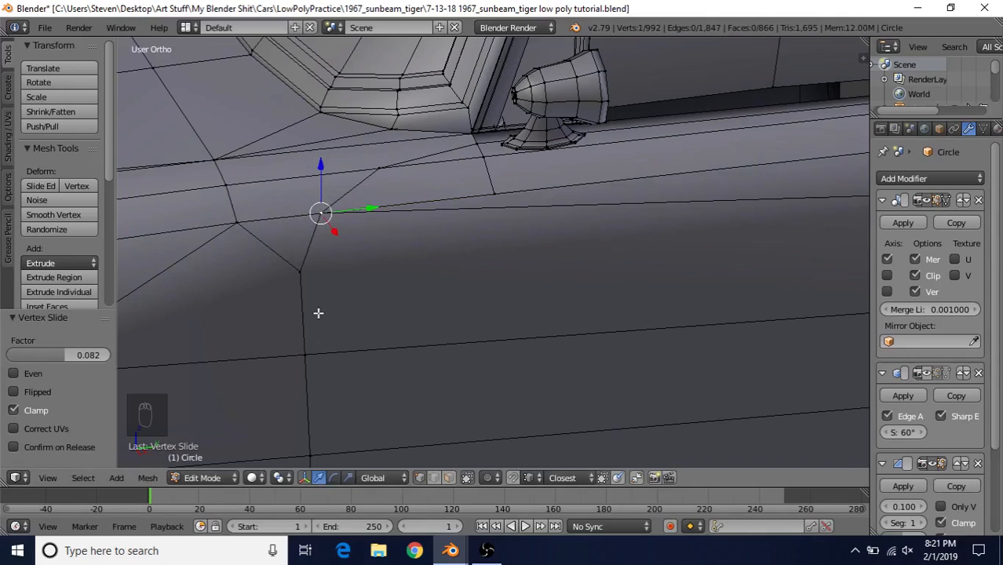
Connect the door front line's upper corner vertex to the vertex above the front wheel arch's peak, and check the body in Object Mode
{"action": "key", "text": "Tab"}
{"action": "scroll", "coordinate": [516, 316], "scroll_direction": "down", "scroll_amount": 5}
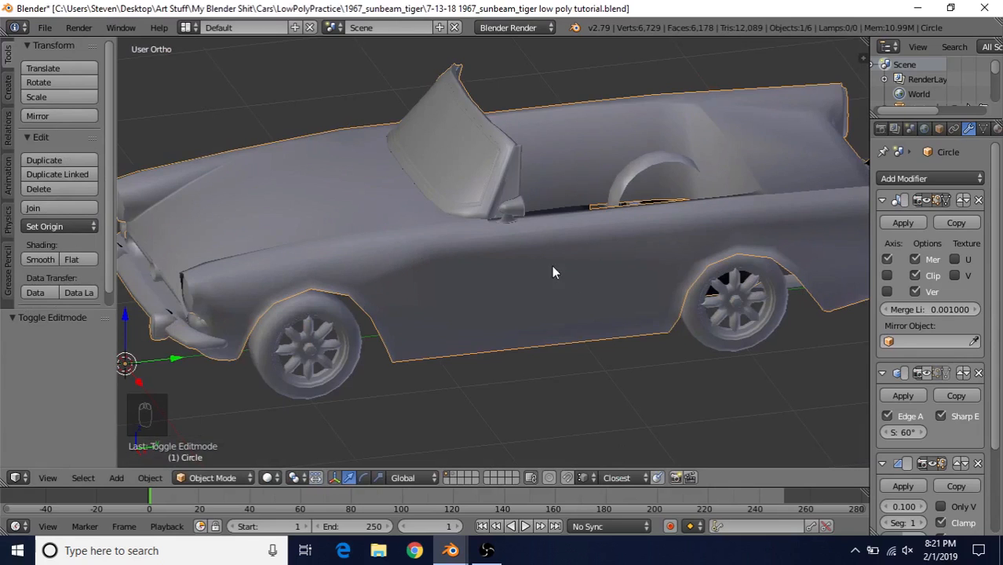
{"action": "key", "text": "Tab"}
{"action": "middle_click_drag", "start_coordinate": [459, 265], "coordinate": [433, 245]}
{"action": "scroll", "coordinate": [434, 245], "scroll_direction": "up", "scroll_amount": 6}
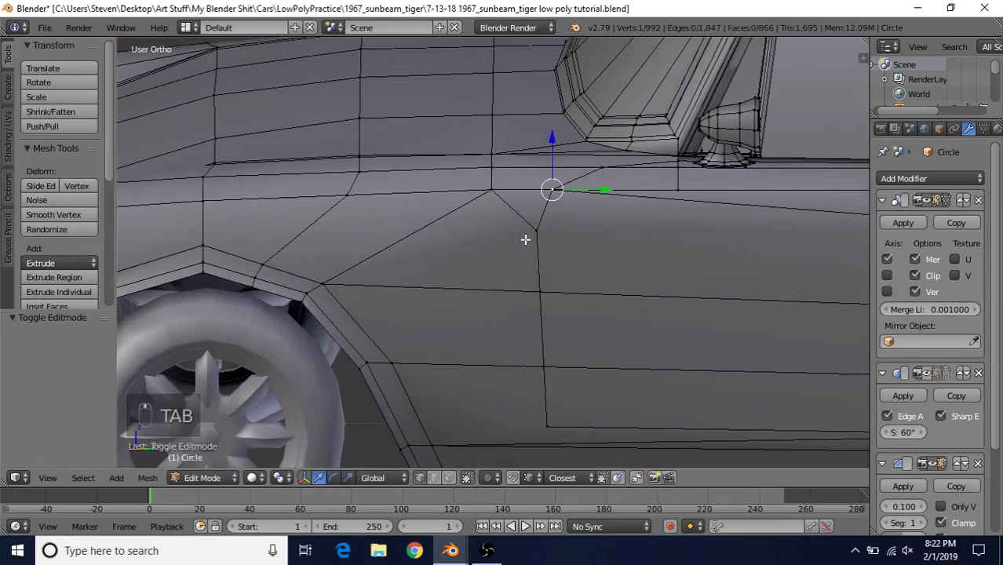
{"action": "right_click", "coordinate": [528, 234]}
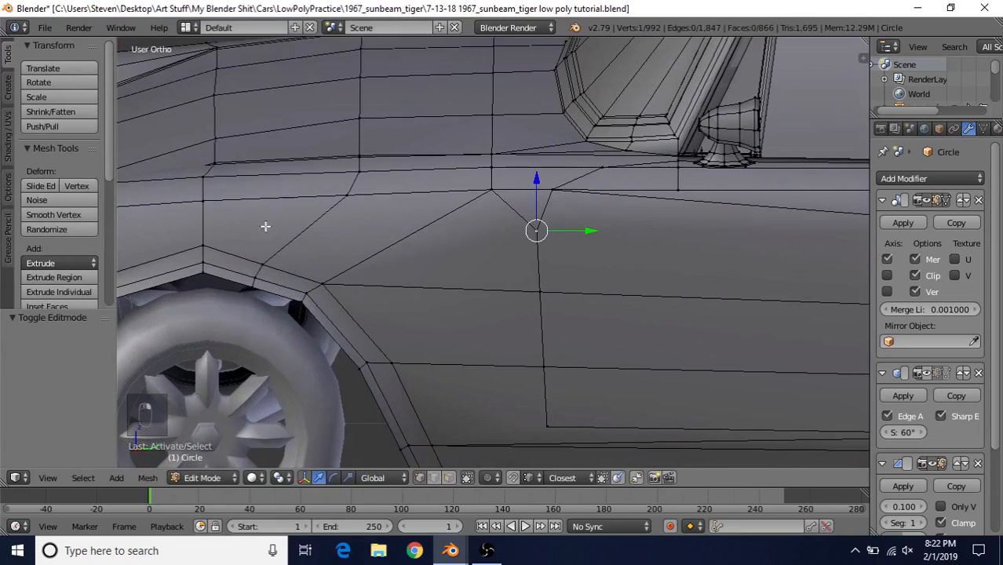
{"action": "right_click", "coordinate": [204, 237], "text": "shift"}
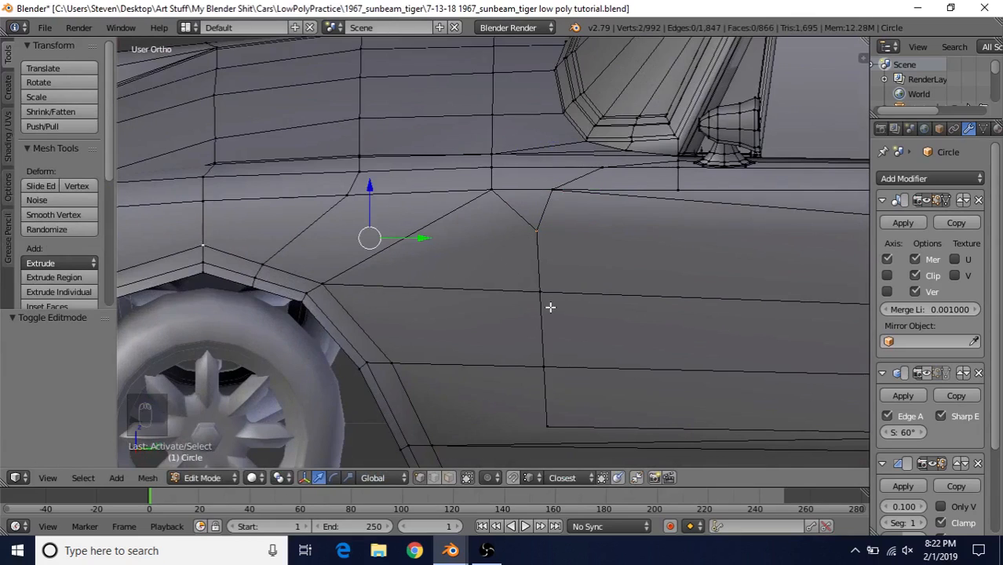
{"action": "key", "text": "j"}
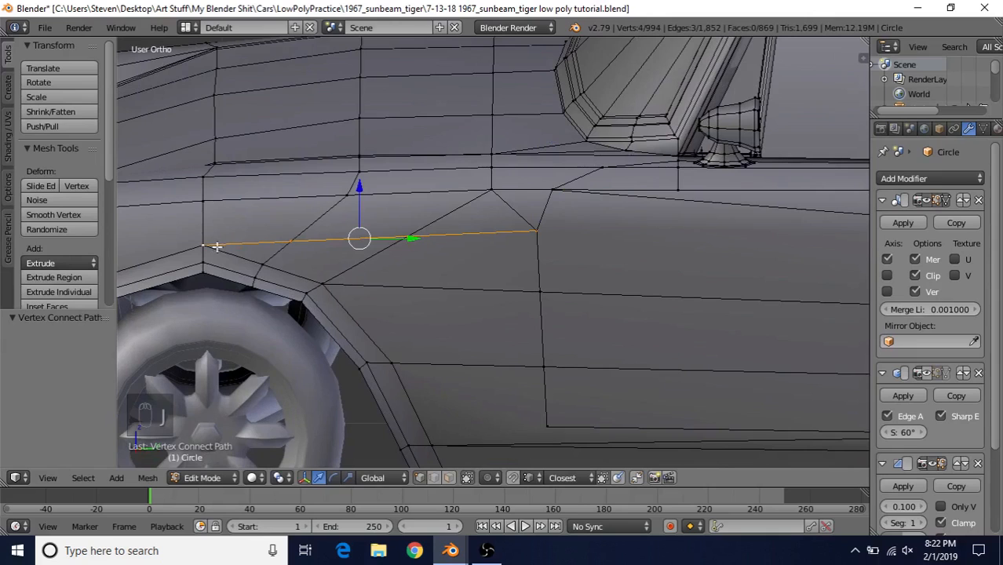
{"action": "key", "text": "Tab"}
{"action": "scroll", "coordinate": [552, 340], "scroll_direction": "down", "scroll_amount": 6}
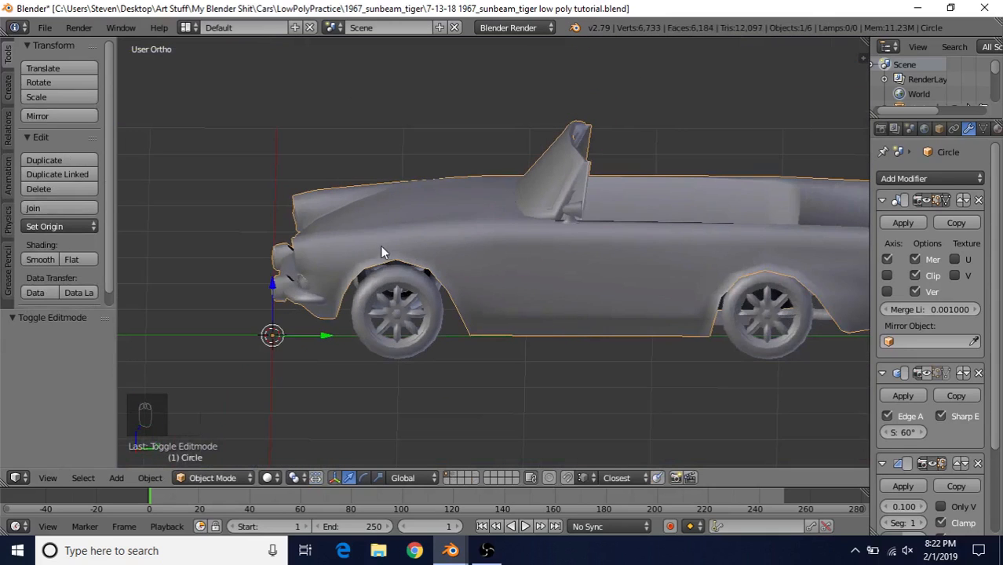
Slide the vertex at the upper end of the door's front line down that line by a 0.0827 factor, and check the shading in Object Mode
{"action": "key", "text": "Tab"}
{"action": "scroll", "coordinate": [499, 259], "scroll_direction": "up", "scroll_amount": 7}
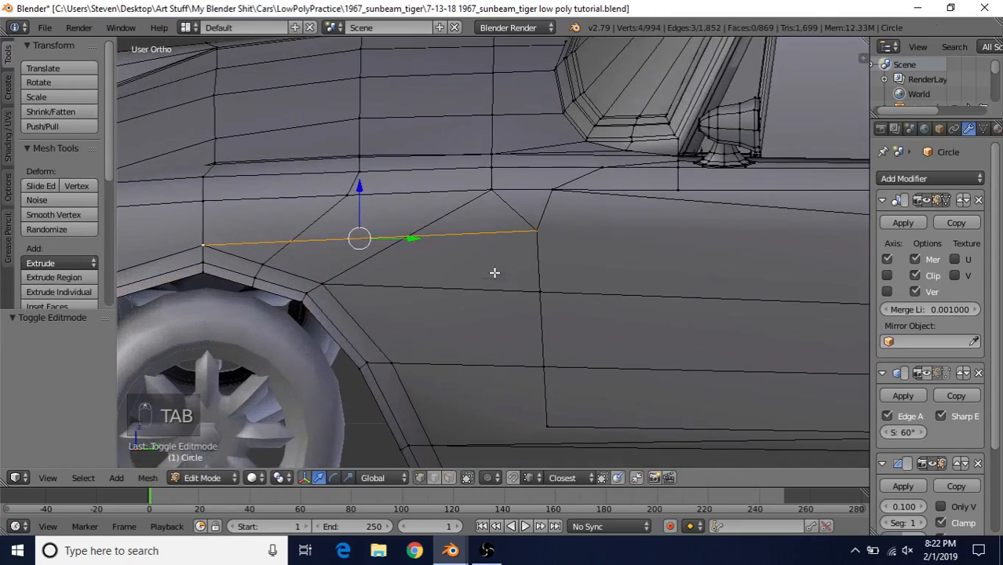
{"action": "right_click", "coordinate": [524, 250]}
{"action": "key", "text": "Tab"}
{"action": "scroll", "coordinate": [695, 253], "scroll_direction": "down", "scroll_amount": 7}
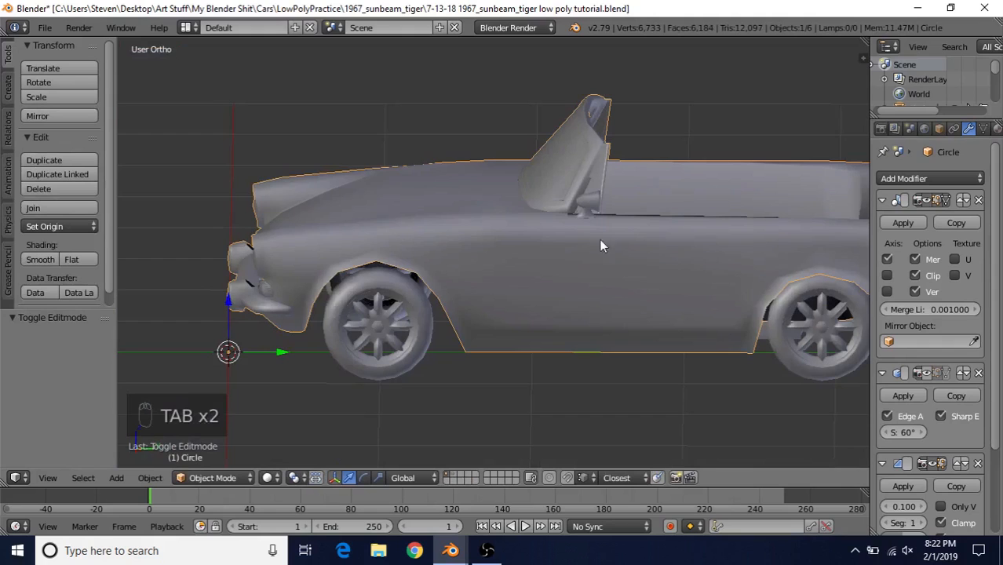
{"action": "key", "text": "Tab"}
{"action": "scroll", "coordinate": [530, 260], "scroll_direction": "up", "scroll_amount": 7}
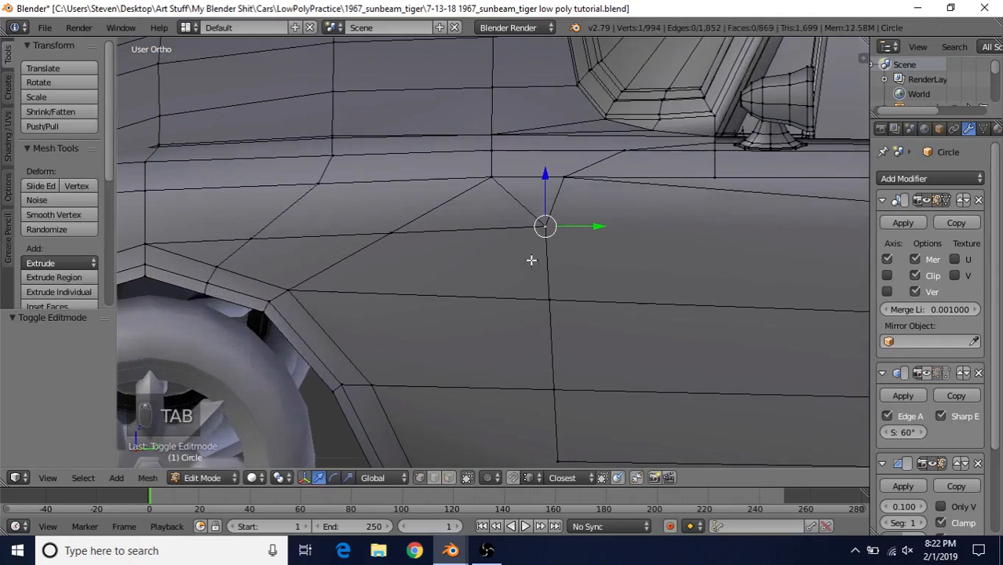
{"action": "key", "text": "g"}
{"action": "key", "text": "g"}
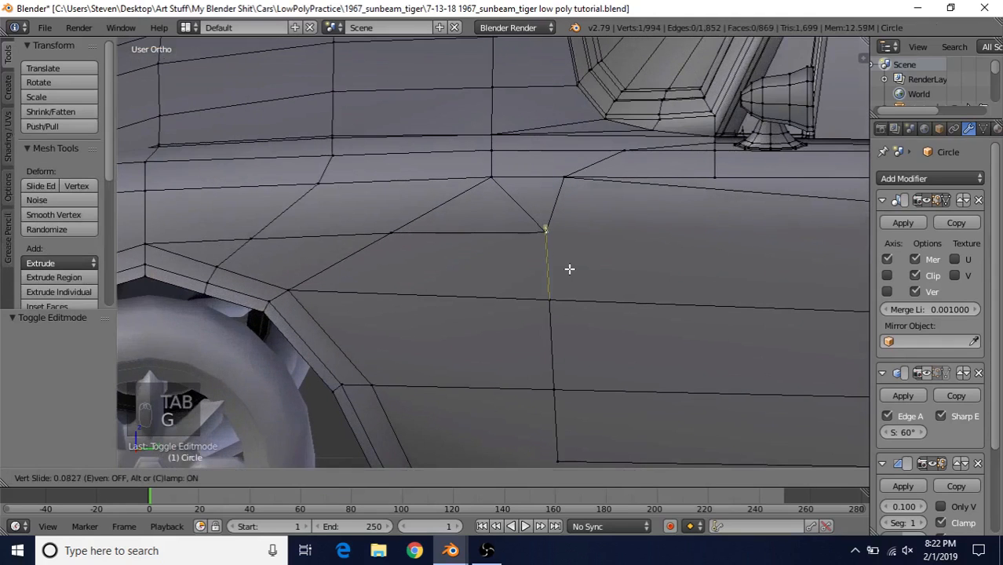
{"action": "left_click", "coordinate": [570, 269]}
{"action": "key", "text": "Tab"}
{"action": "scroll", "coordinate": [612, 279], "scroll_direction": "down", "scroll_amount": 7}
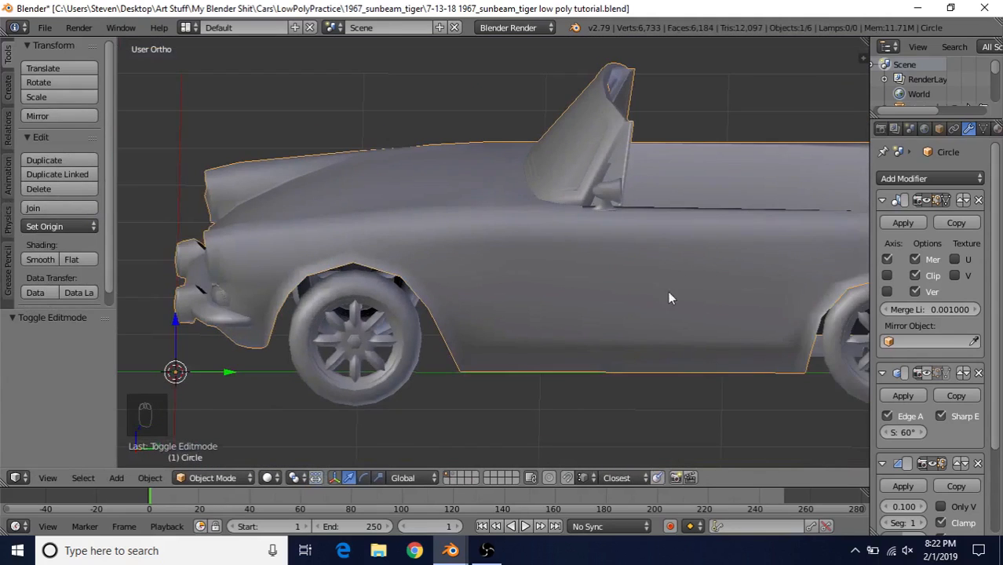
Connect the door front line's upper corner vertex to the matching vertex on the rear door line, and check the body in Object Mode
{"action": "key", "text": "Tab"}
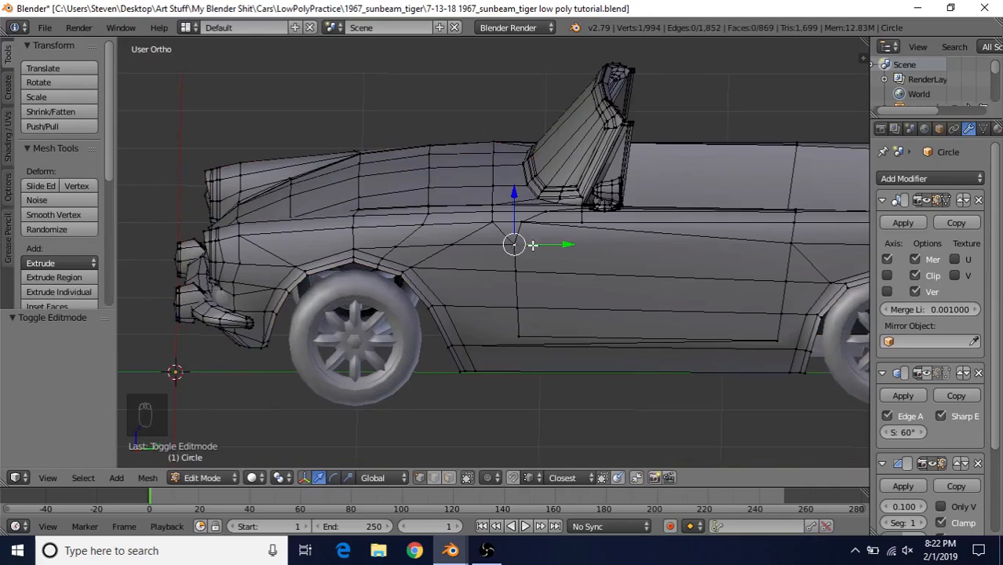
{"action": "right_click", "coordinate": [790, 245], "text": "shift"}
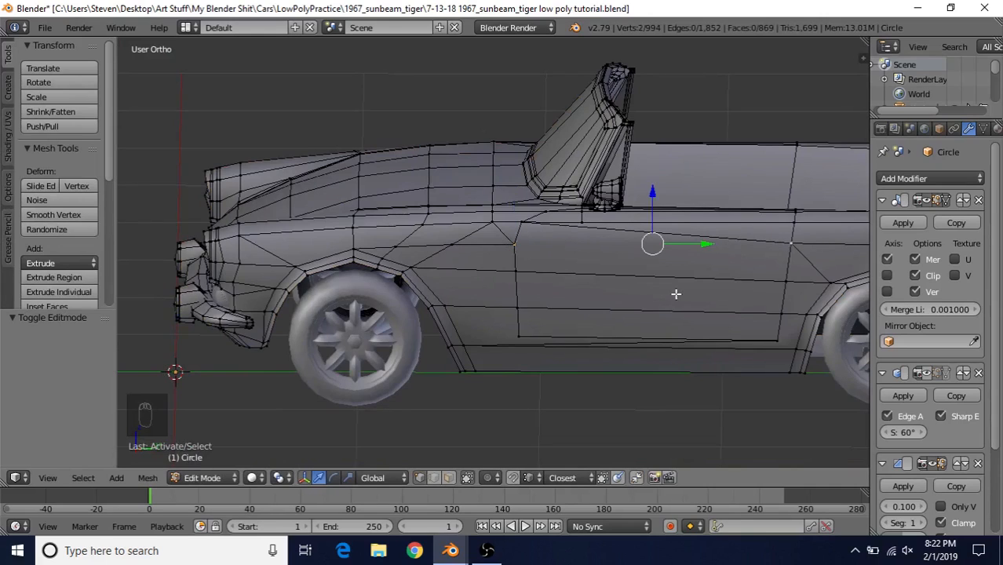
{"action": "key", "text": "j"}
{"action": "key", "text": "Tab"}
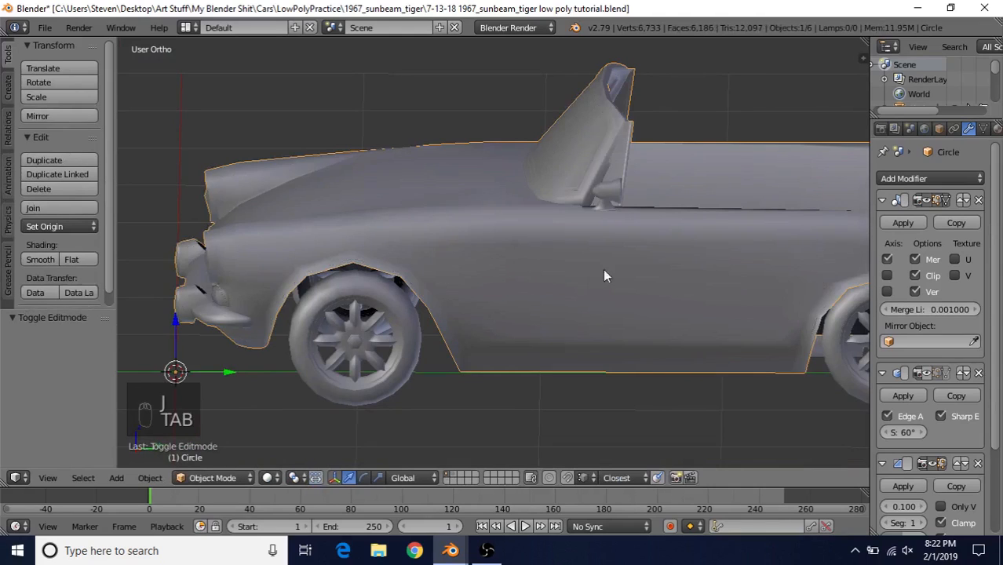
Dissolve the short diagonal edge running forward and up from the door's front upper corner to the fender vertex
{"action": "key", "text": "Tab"}
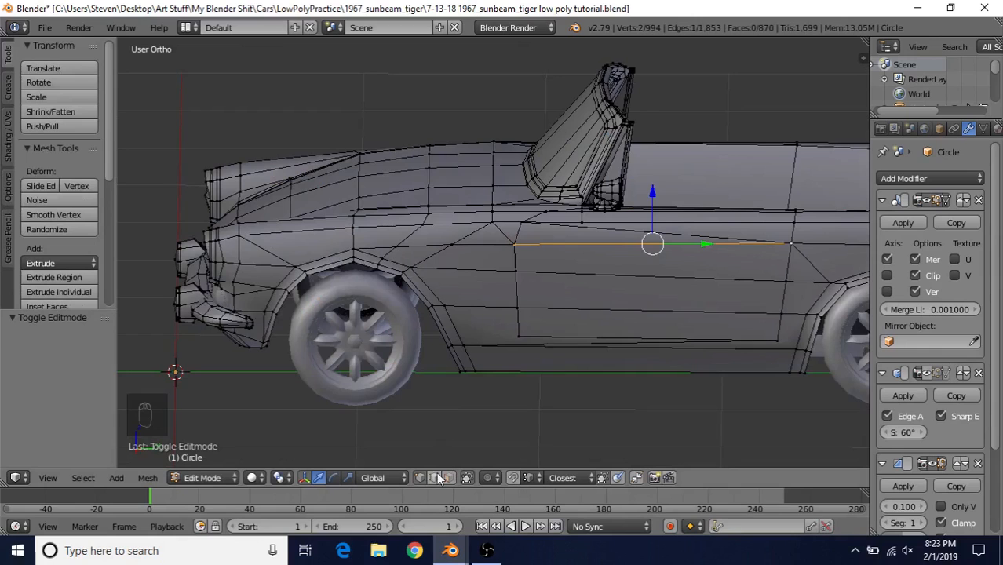
{"action": "scroll", "coordinate": [502, 345], "scroll_direction": "up", "scroll_amount": 2}
{"action": "scroll", "coordinate": [503, 259], "scroll_direction": "up", "scroll_amount": 1}
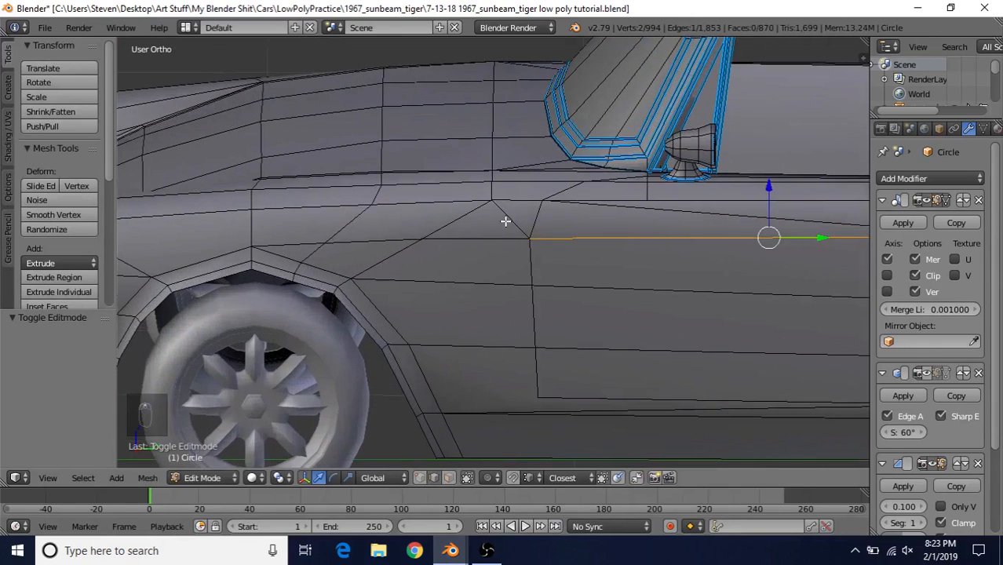
{"action": "right_click", "coordinate": [508, 223]}
{"action": "key", "text": "Delete"}
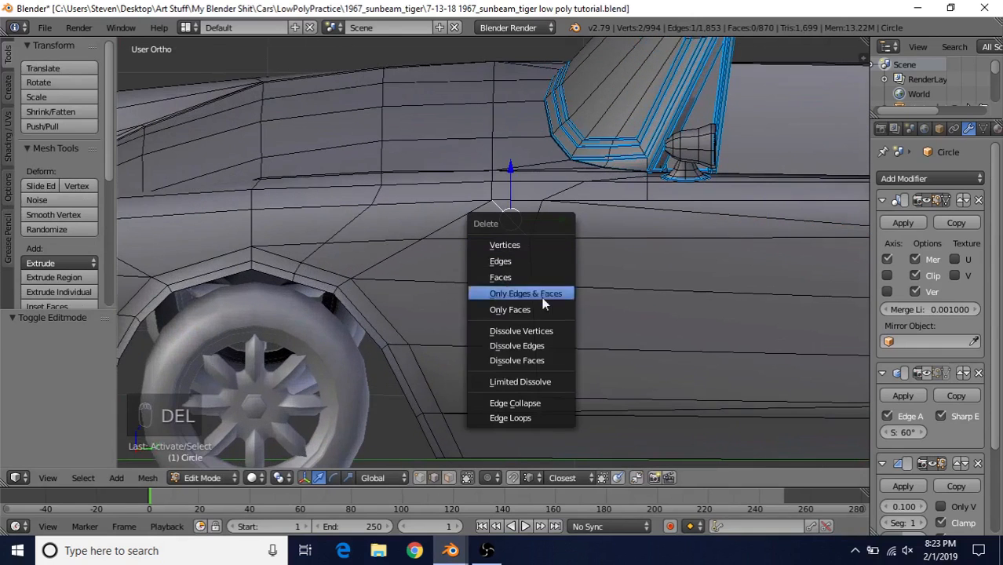
{"action": "left_click", "coordinate": [541, 343]}
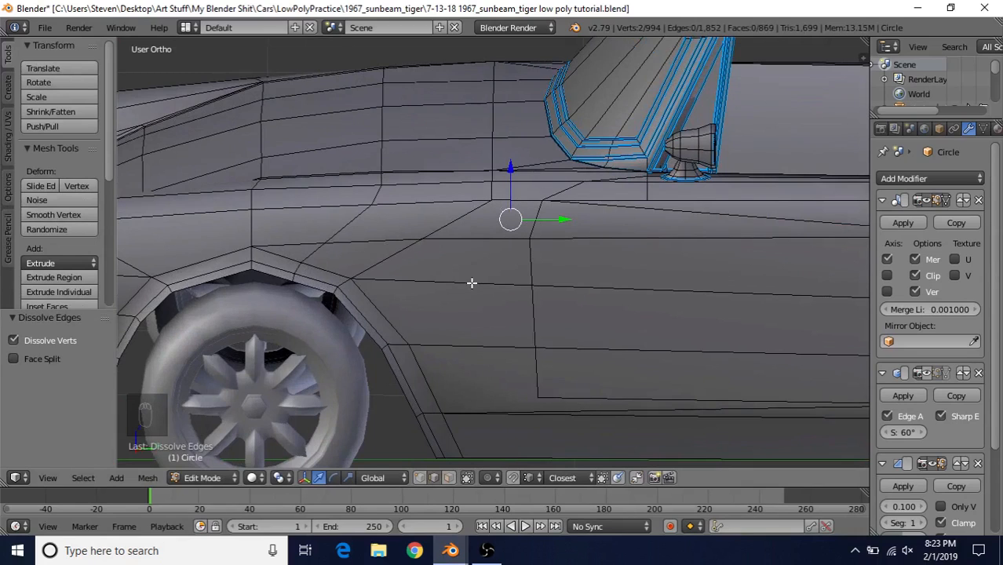
Merge the loose line's lower end vertex below the side mirror into the door front curve's vertex on the same edge, using At Last
{"action": "middle_click_drag", "start_coordinate": [630, 269], "coordinate": [456, 320]}
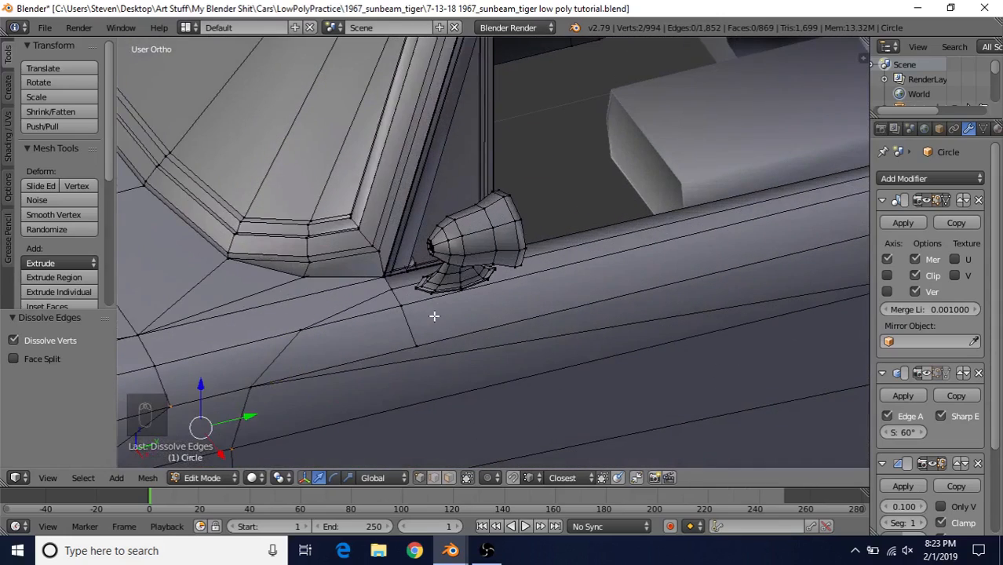
{"action": "middle_click_drag", "start_coordinate": [562, 219], "coordinate": [666, 160], "text": "shift"}
{"action": "scroll", "coordinate": [620, 239], "scroll_direction": "up", "scroll_amount": 2}
{"action": "right_click", "coordinate": [541, 302]}
{"action": "scroll", "coordinate": [567, 320], "scroll_direction": "down", "scroll_amount": 2}
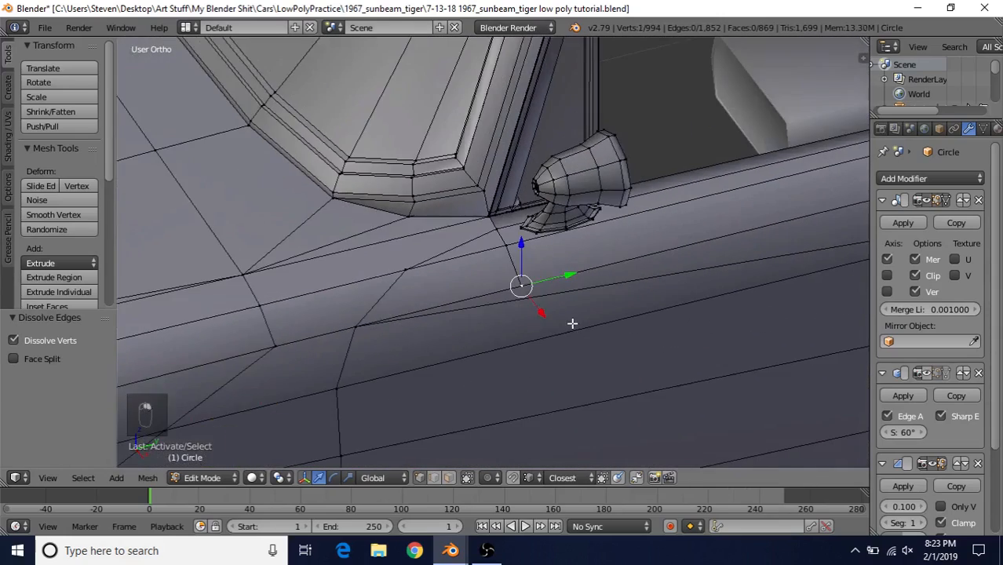
{"action": "middle_click_drag", "start_coordinate": [572, 324], "coordinate": [596, 290], "text": "shift"}
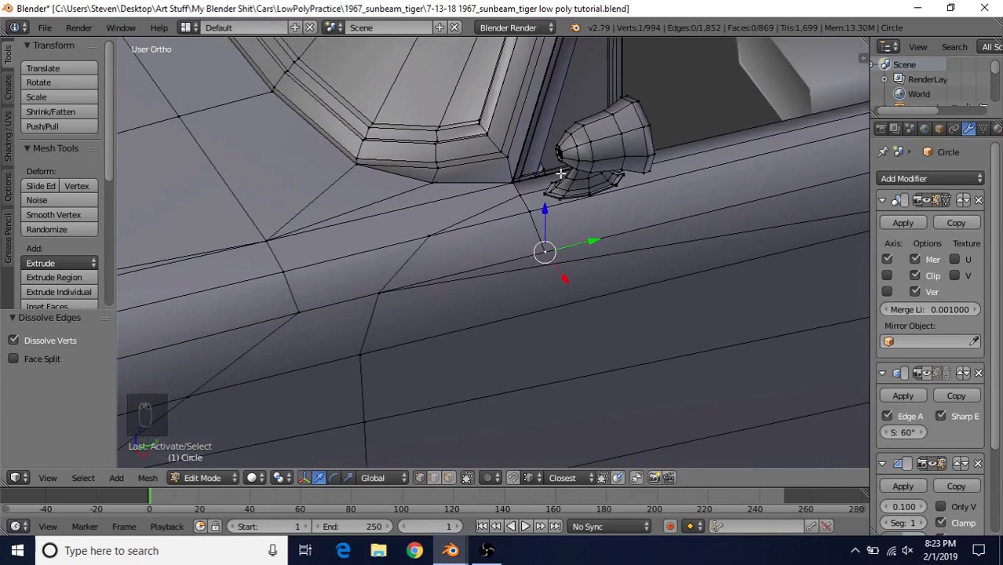
{"action": "right_click", "coordinate": [376, 290], "text": "shift"}
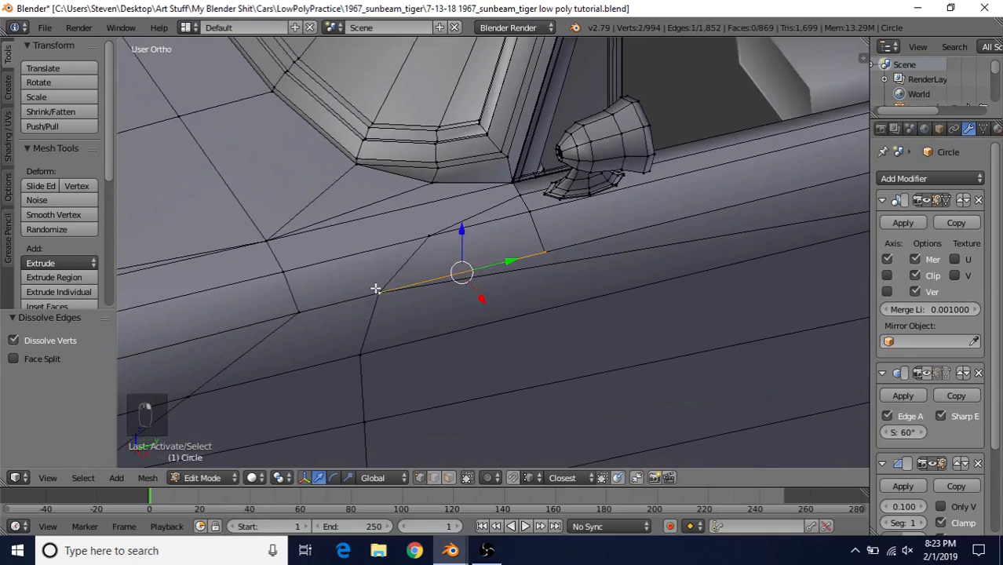
{"action": "key", "text": "alt+m"}
{"action": "left_click", "coordinate": [374, 287]}
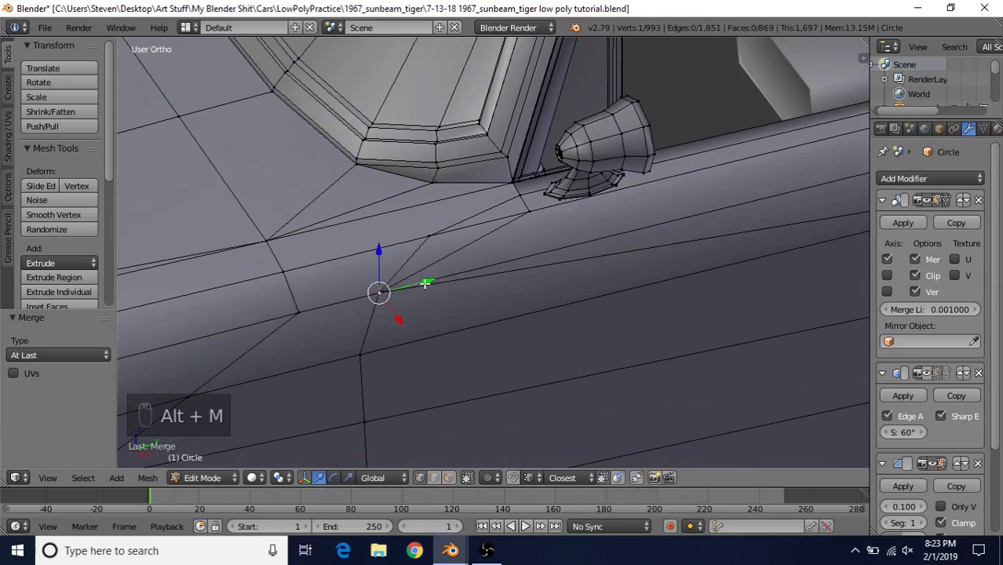
Merge the remaining vertex beside the mirror base into the next door curve vertex up, repeating the At Last merge
{"action": "right_click", "coordinate": [530, 214]}
{"action": "right_click", "coordinate": [433, 236], "text": "shift"}
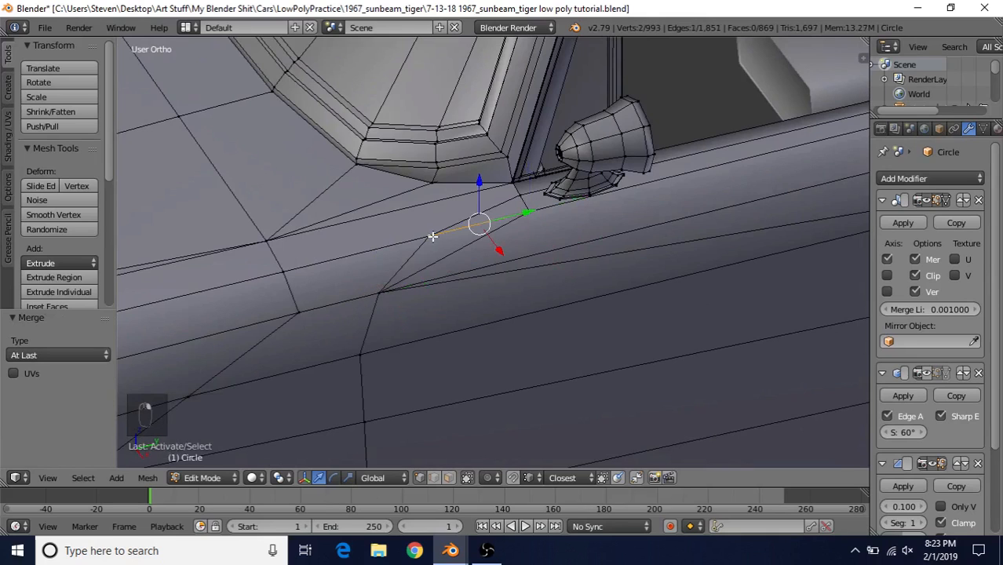
{"action": "key", "text": "shift+r"}
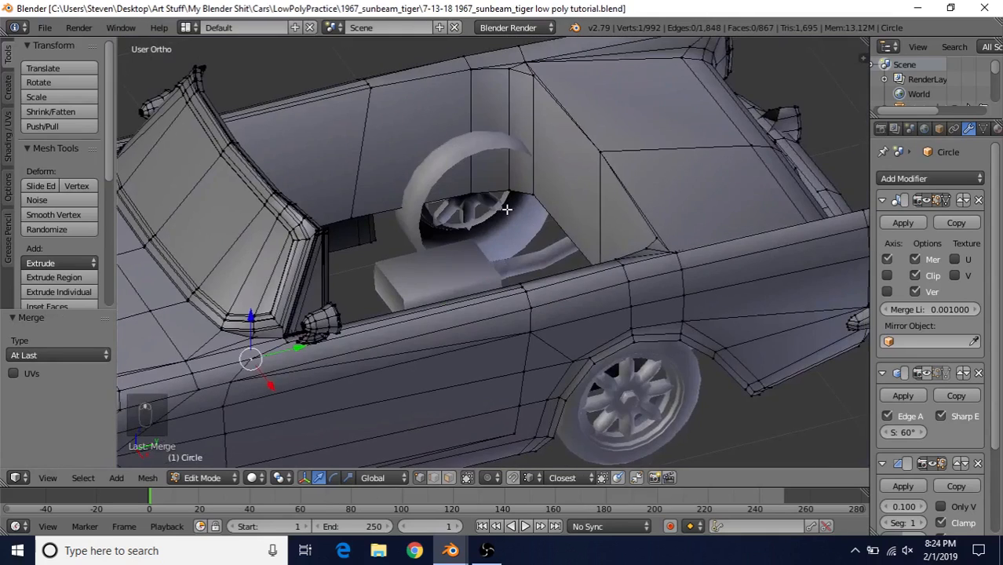
Give the edge loop around the cockpit opening's rim, including the rear corner edge, an edge bevel weight of 1.000
{"action": "middle_click_drag", "start_coordinate": [507, 211], "coordinate": [524, 267]}
{"action": "key", "text": "Tab"}
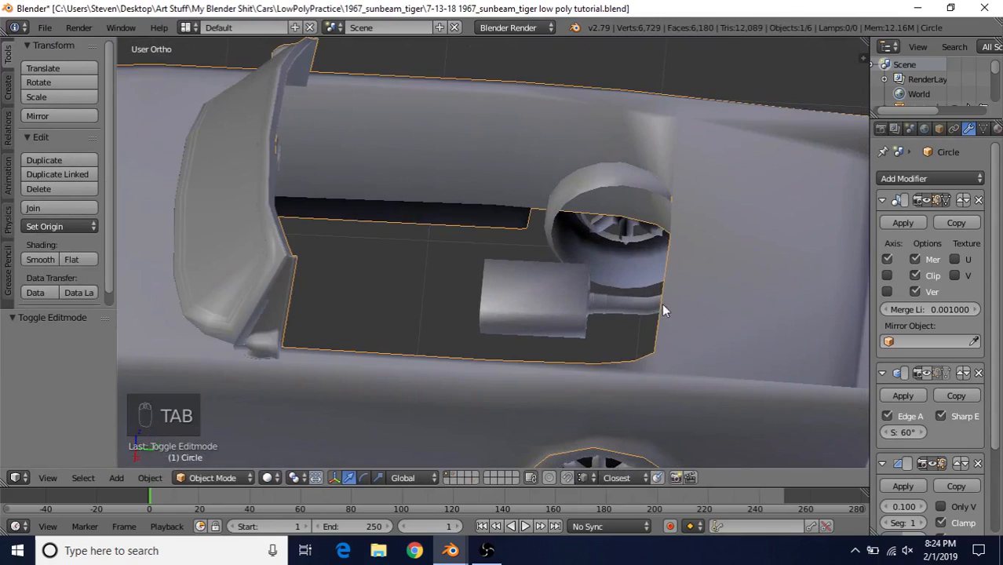
{"action": "key", "text": "Tab"}
{"action": "middle_click_drag", "start_coordinate": [620, 284], "coordinate": [542, 161]}
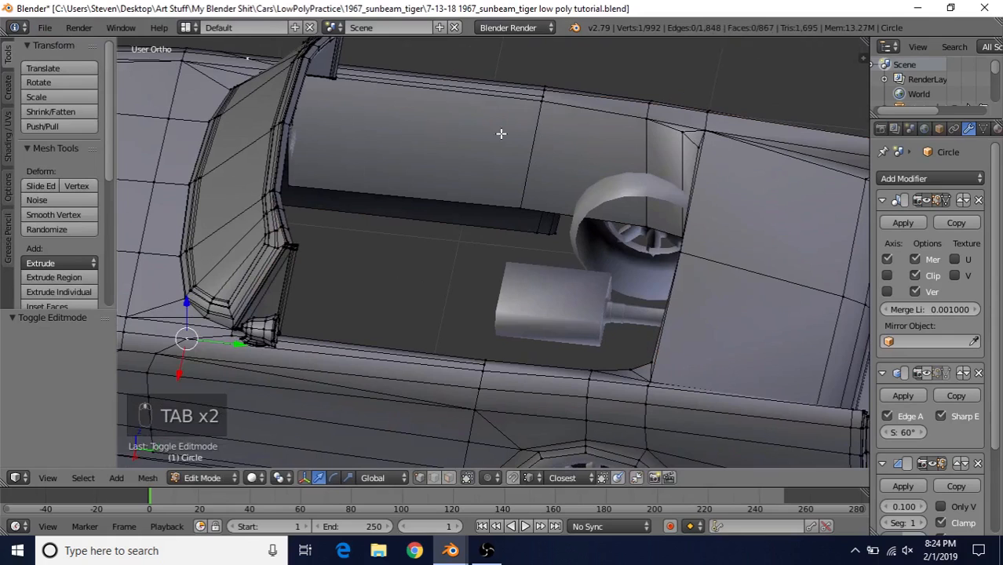
{"action": "left_click", "coordinate": [473, 94], "text": "alt"}
{"action": "left_click", "coordinate": [665, 131], "text": "alt+shift"}
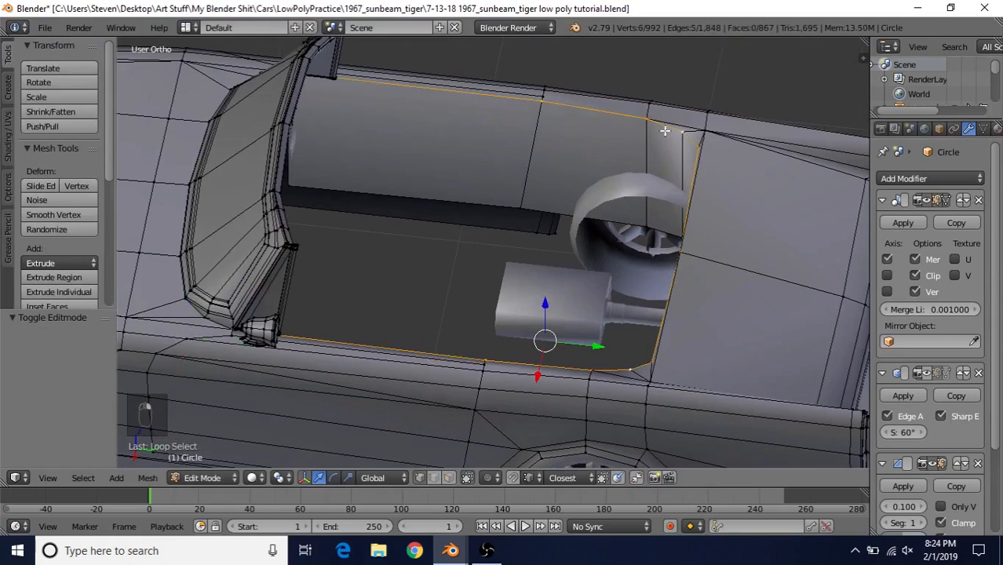
{"action": "key", "text": "z"}
{"action": "key", "text": "z"}
{"action": "key", "text": "z"}
{"action": "key", "text": "z"}
{"action": "scroll", "coordinate": [708, 312], "scroll_direction": "down", "scroll_amount": 5}
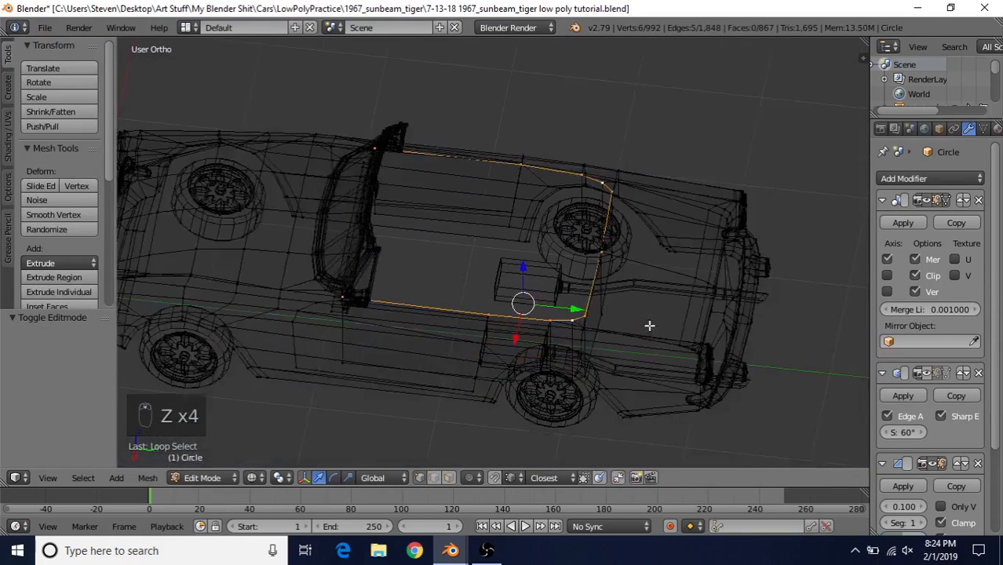
{"action": "key", "text": "z"}
{"action": "scroll", "coordinate": [631, 289], "scroll_direction": "up", "scroll_amount": 5}
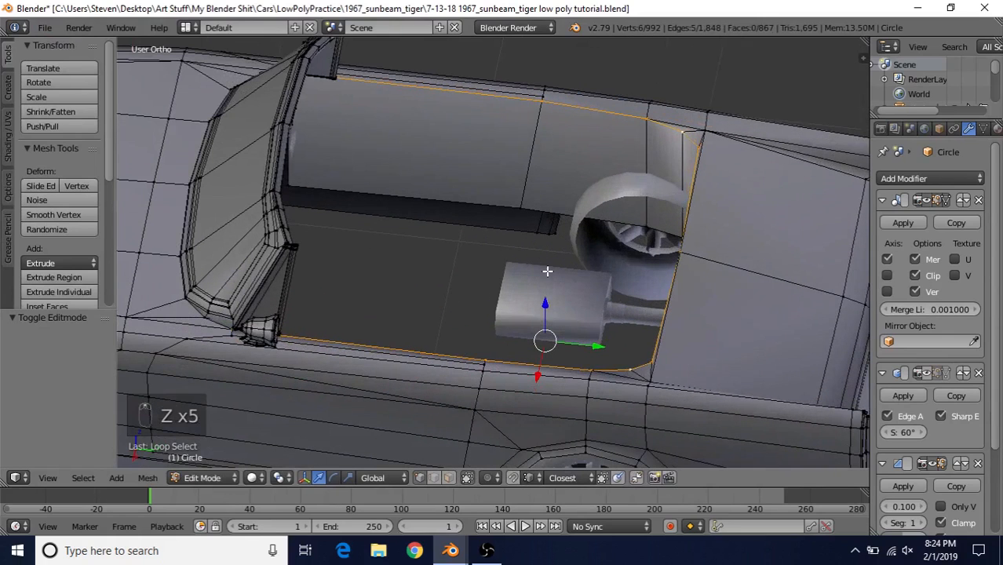
{"action": "key", "text": "ctrl+e"}
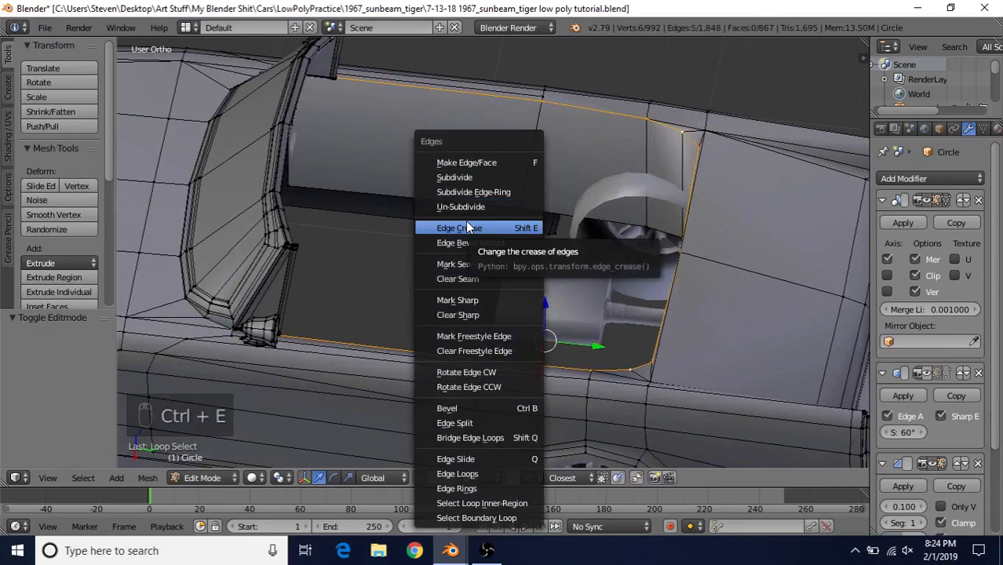
{"action": "left_click", "coordinate": [471, 243]}
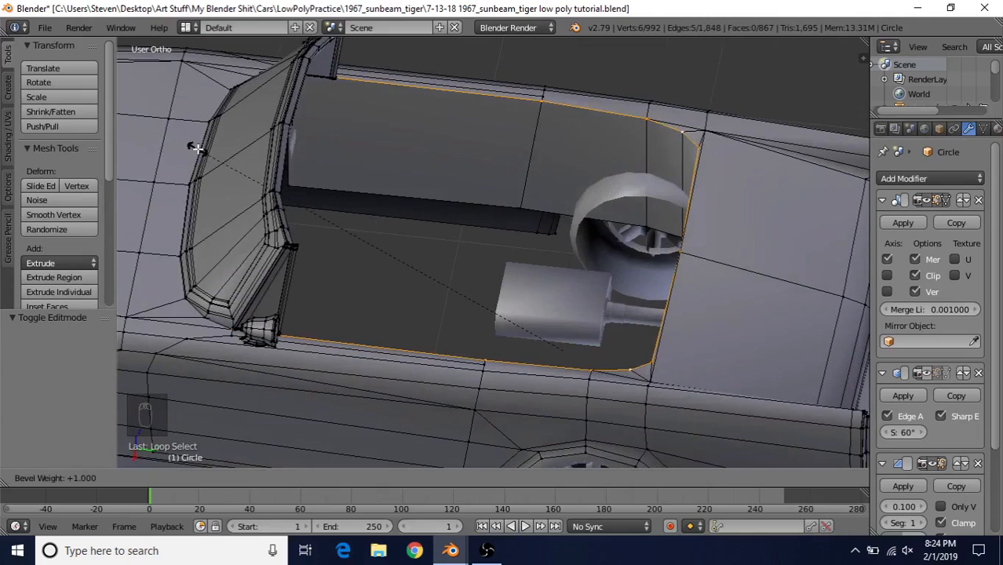
{"action": "left_click", "coordinate": [197, 148]}
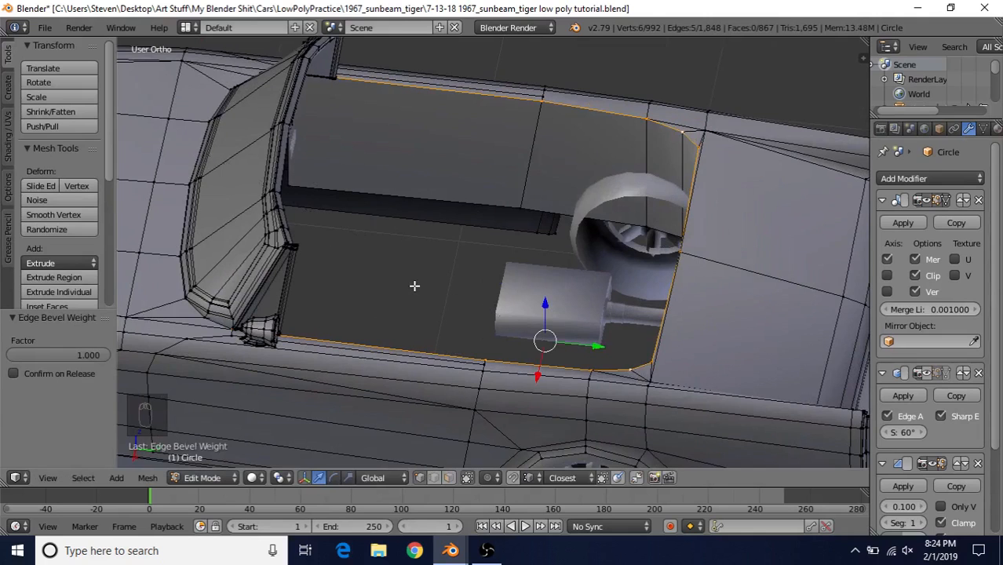
{"action": "key", "text": "Tab"}
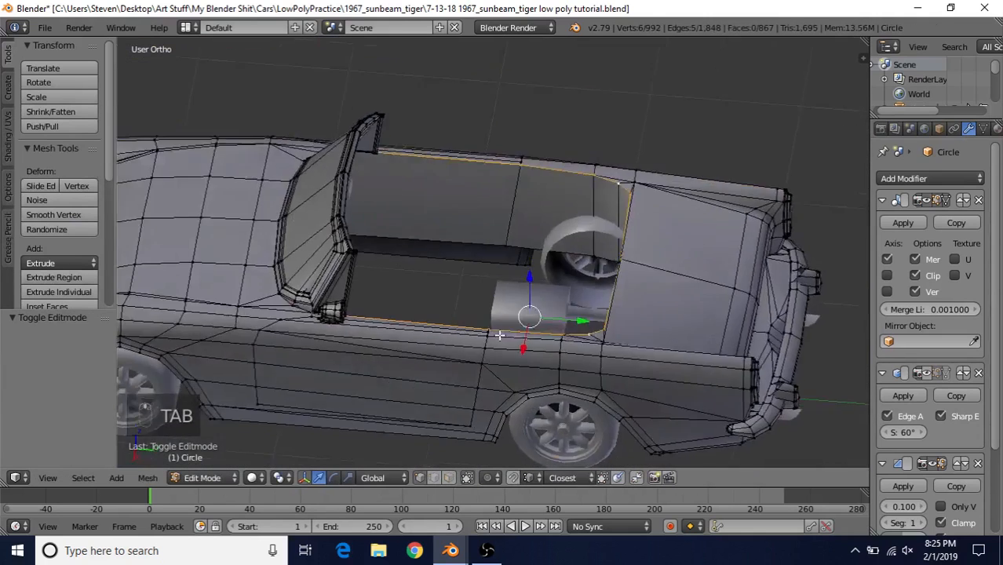
Select all door faces from the lower outline over the top edge to the cockpit's inner wall in face mode, and split them from the body
{"action": "middle_click_drag", "start_coordinate": [499, 336], "coordinate": [528, 232]}
{"action": "scroll", "coordinate": [504, 251], "scroll_direction": "up", "scroll_amount": 2}
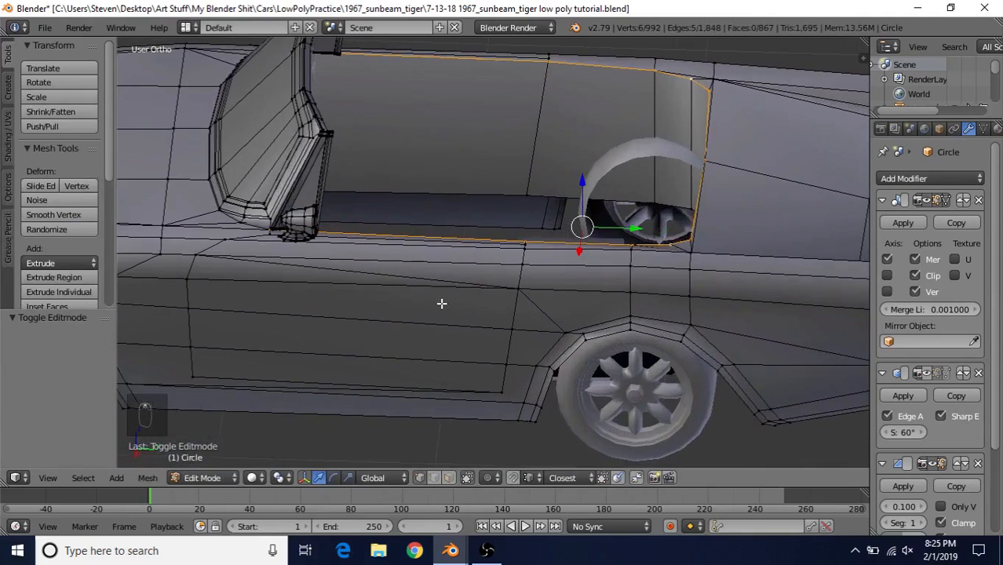
{"action": "middle_click_drag", "start_coordinate": [474, 296], "coordinate": [586, 252], "text": "shift"}
{"action": "left_click", "coordinate": [449, 477]}
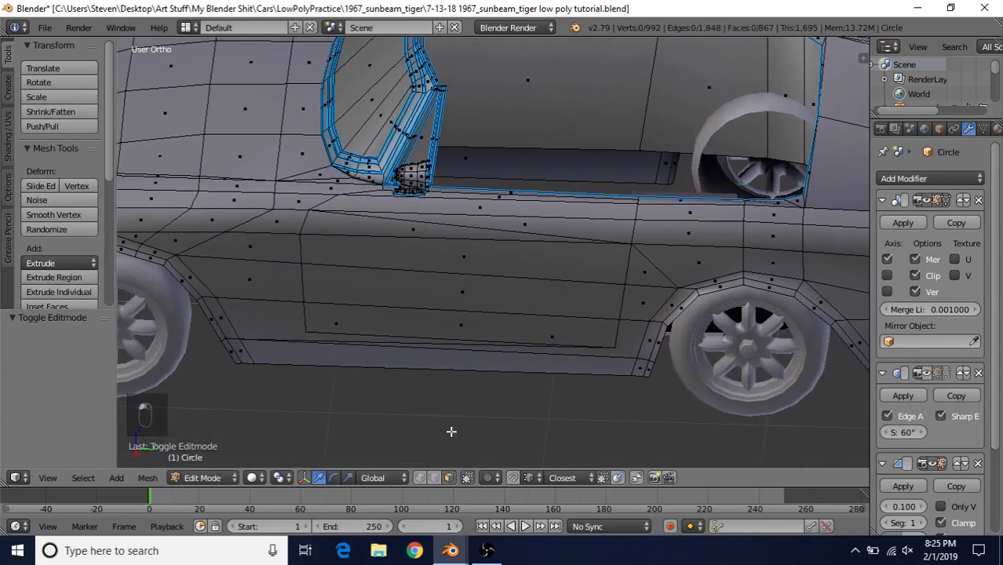
{"action": "right_click", "coordinate": [475, 275], "text": "alt"}
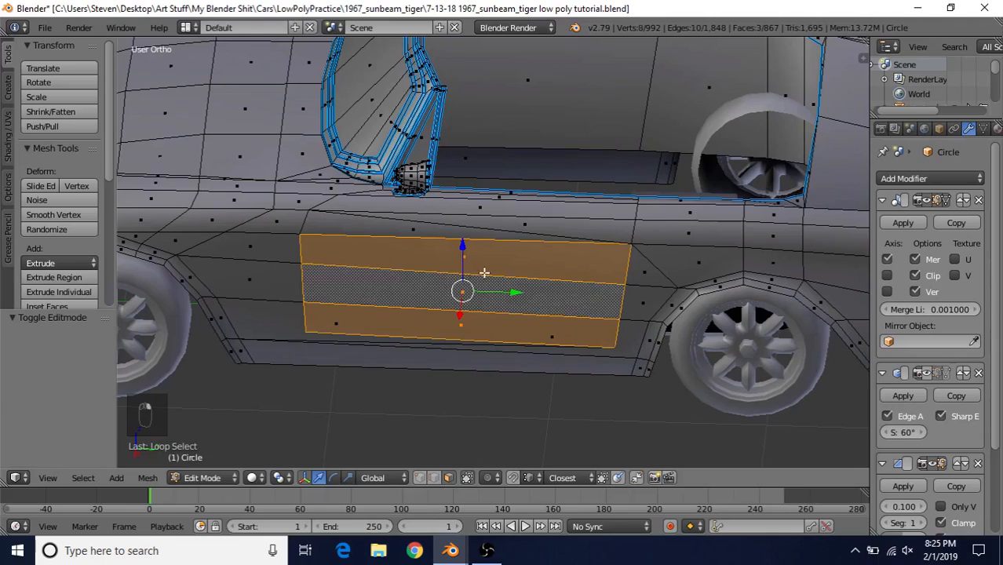
{"action": "right_click", "coordinate": [476, 200], "text": "alt+shift"}
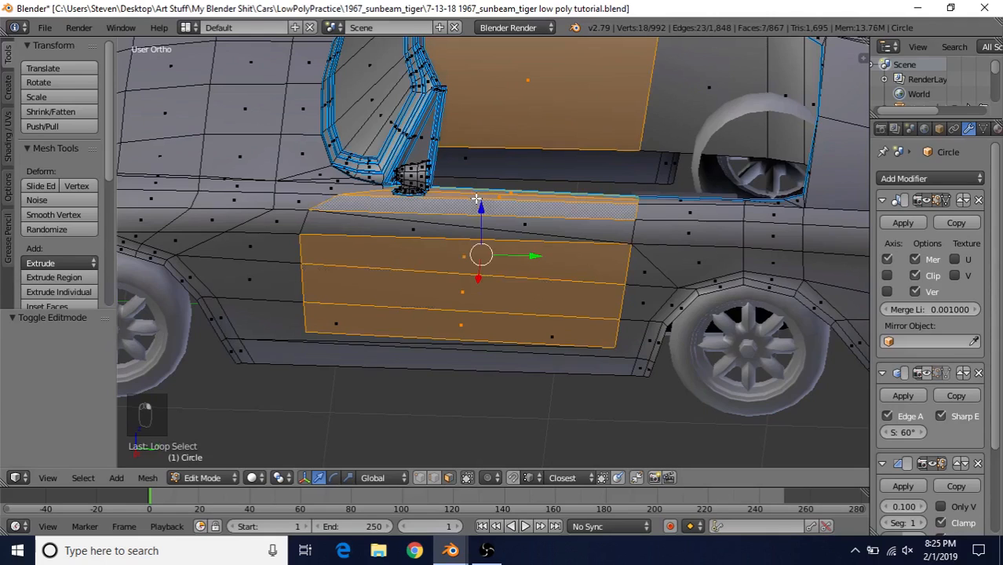
{"action": "right_click", "coordinate": [530, 225], "text": "shift"}
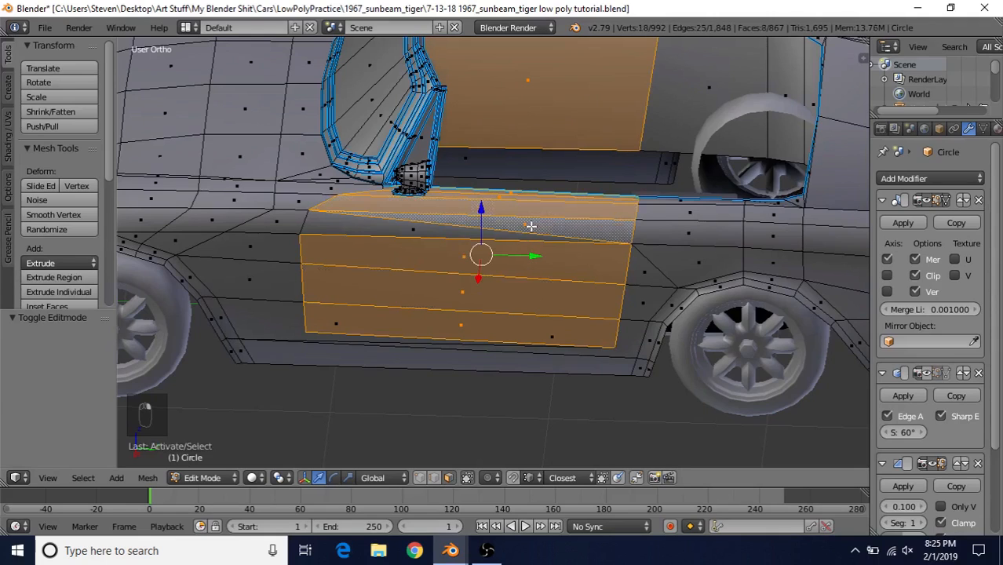
{"action": "right_click", "coordinate": [401, 225], "text": "shift"}
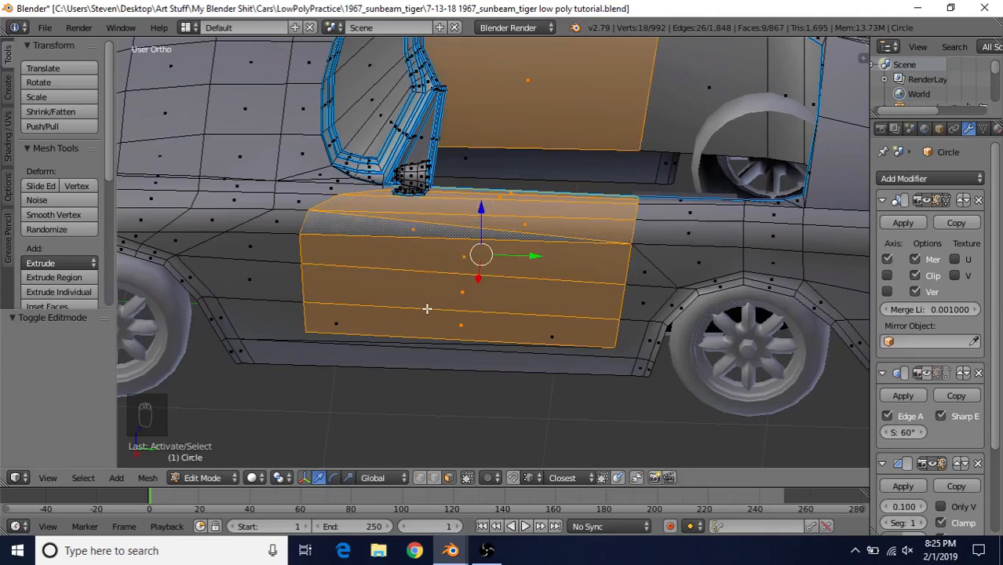
{"action": "key", "text": "y"}
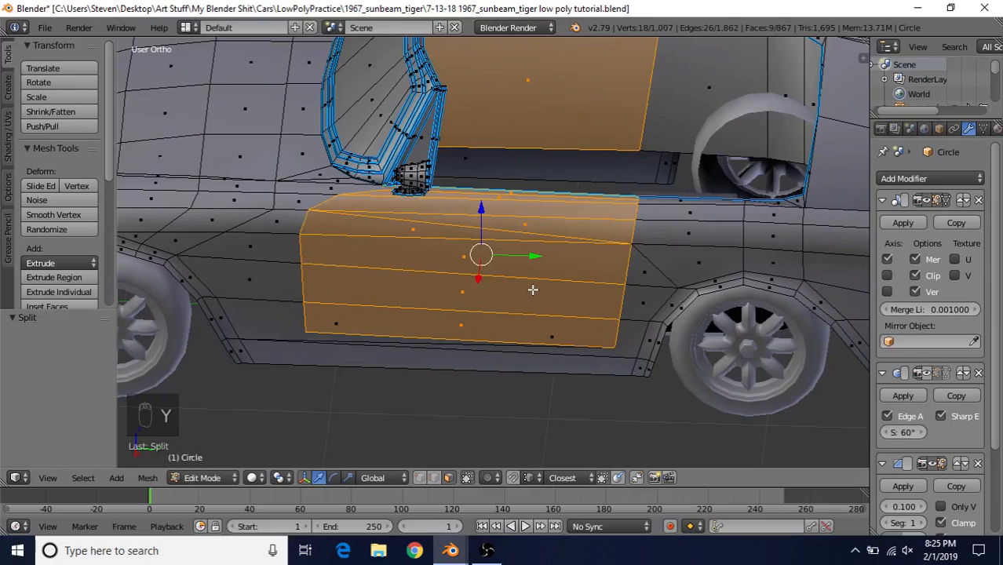
Try moving the split door faces outward from the body along the X axis
{"action": "middle_click_drag", "start_coordinate": [528, 285], "coordinate": [432, 292]}
{"action": "key", "text": "g"}
{"action": "key", "text": "x"}
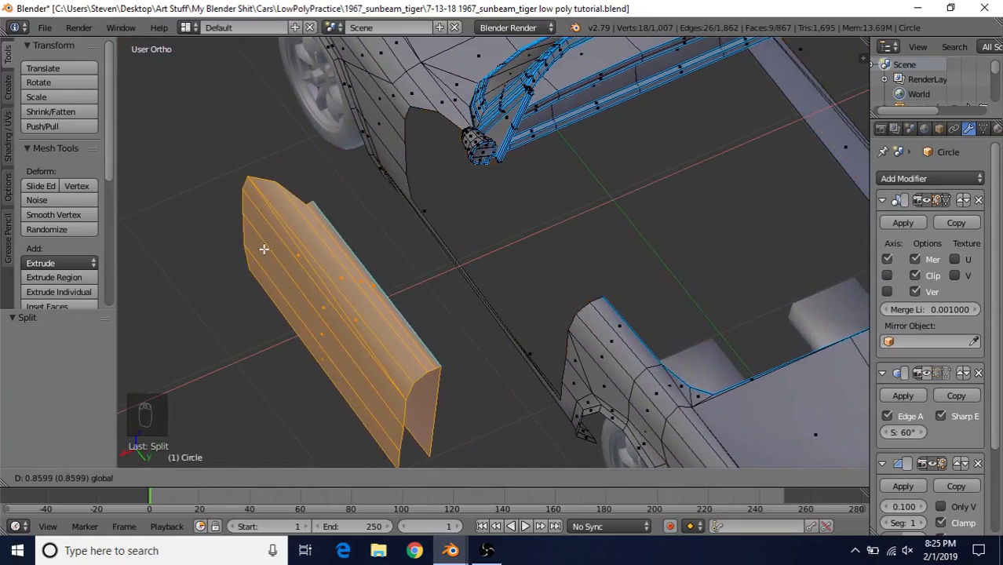
{"action": "key", "text": "Escape"}
{"action": "middle_click_drag", "start_coordinate": [475, 276], "coordinate": [507, 228]}
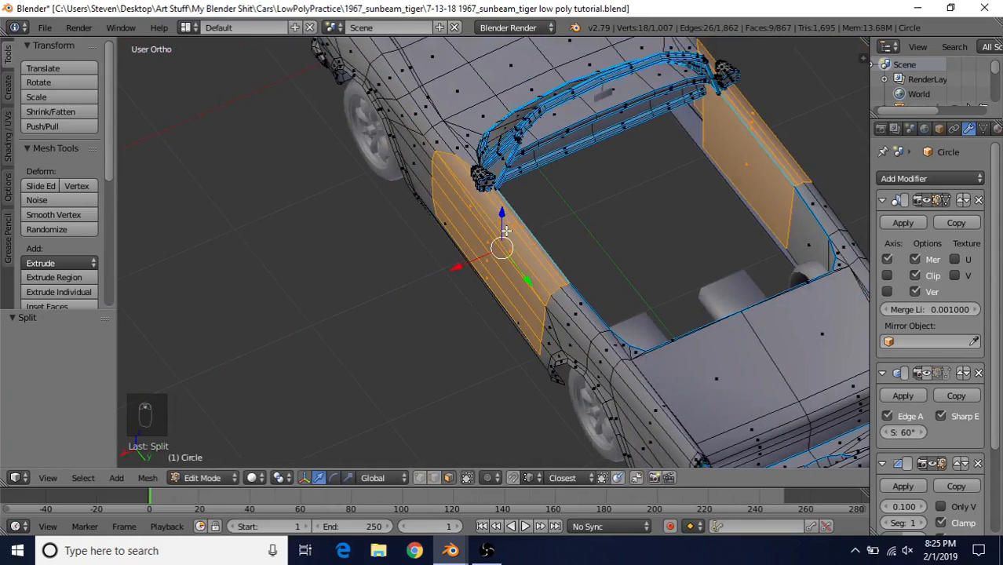
Save the current Blender file under its existing name
{"action": "key", "text": "ctrl+s"}
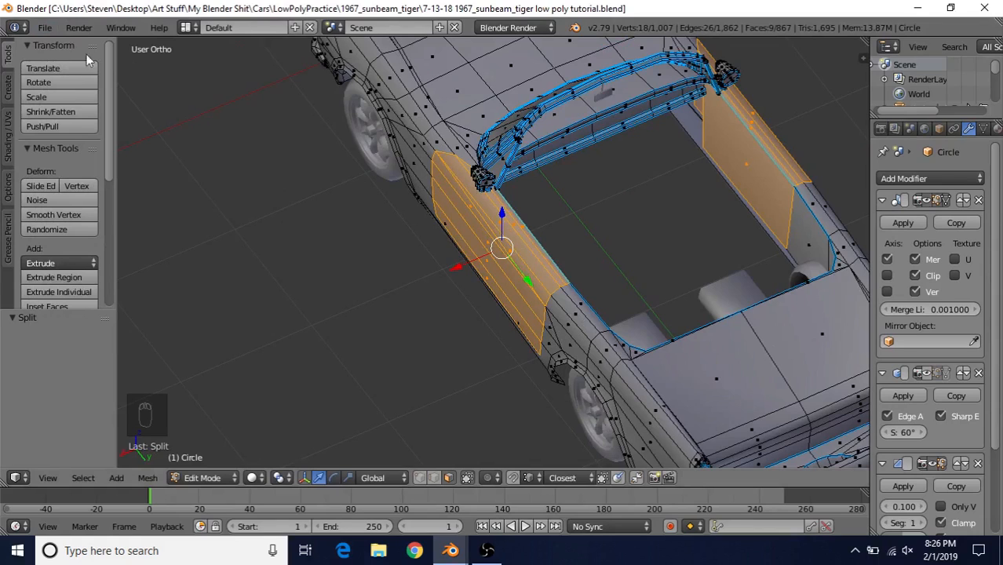
{"action": "left_click", "coordinate": [42, 27]}
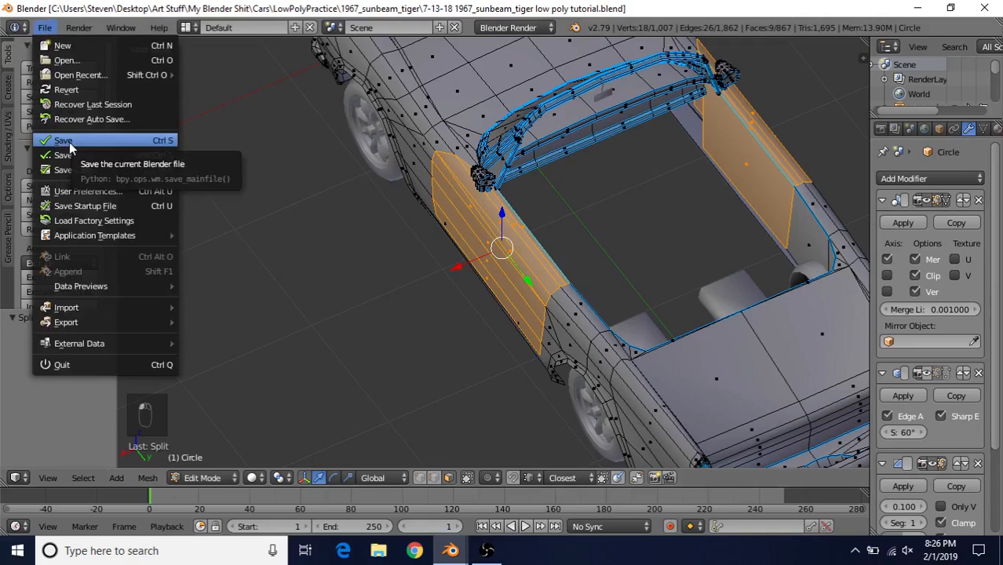
{"action": "left_click", "coordinate": [69, 144]}
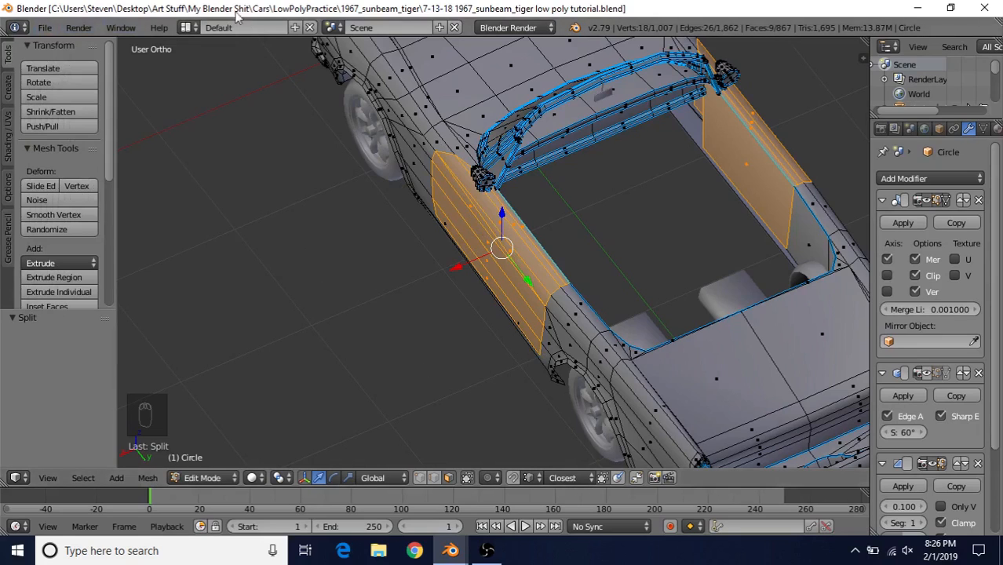
In vertex mode, select the second-lowest vertex on the door's front edge and snap the 3D cursor to it
{"action": "left_click", "coordinate": [420, 480]}
{"action": "middle_click_drag", "start_coordinate": [463, 292], "coordinate": [564, 247]}
{"action": "scroll", "coordinate": [549, 247], "scroll_direction": "up", "scroll_amount": 2}
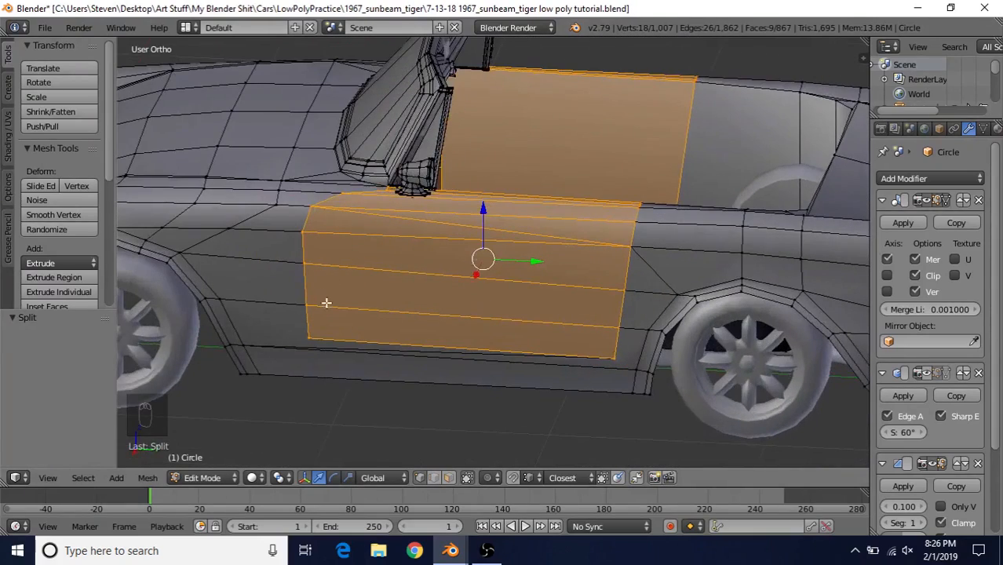
{"action": "middle_click_drag", "start_coordinate": [582, 282], "coordinate": [639, 261], "text": "shift"}
{"action": "scroll", "coordinate": [639, 262], "scroll_direction": "up", "scroll_amount": 1}
{"action": "scroll", "coordinate": [478, 269], "scroll_direction": "up", "scroll_amount": 1}
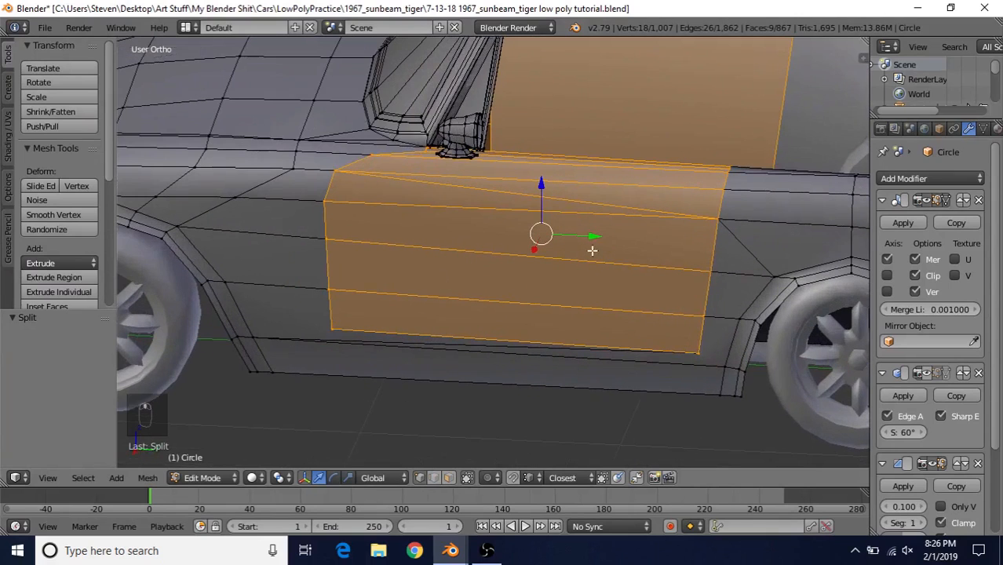
{"action": "right_click", "coordinate": [328, 290]}
{"action": "middle_click_drag", "start_coordinate": [495, 280], "coordinate": [569, 280], "text": "shift"}
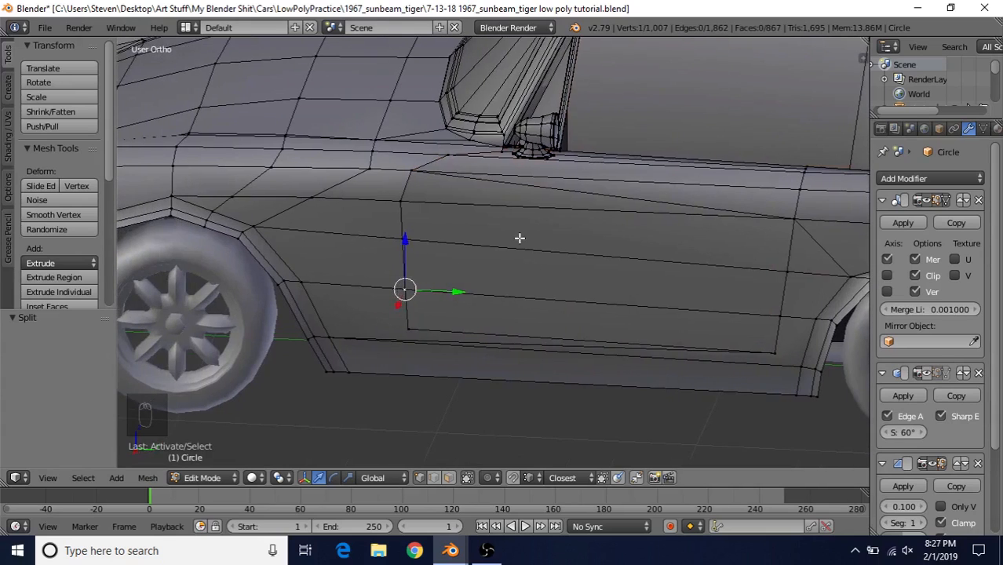
{"action": "key", "text": "shift+s"}
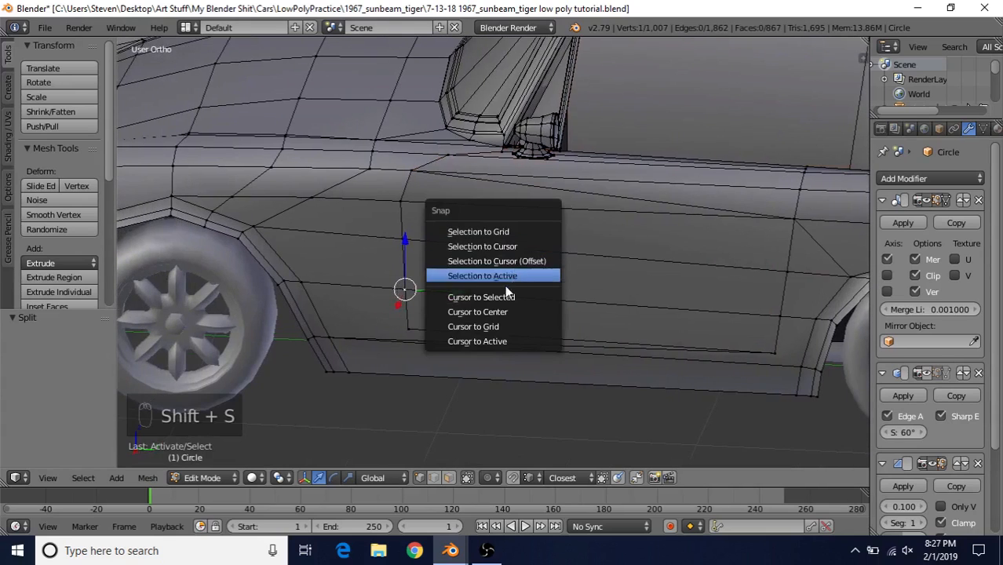
{"action": "left_click", "coordinate": [453, 298]}
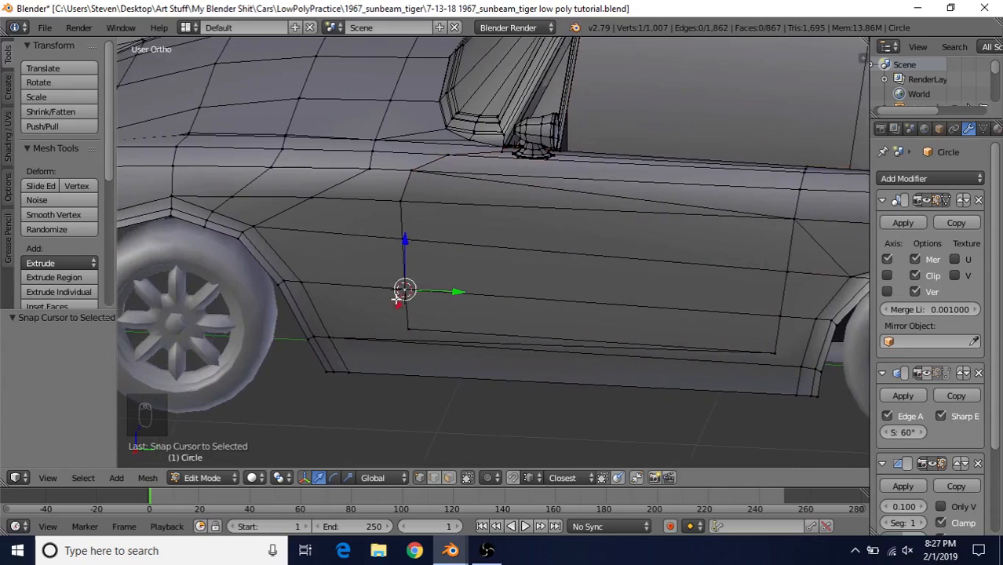
In face mode, select all linked door faces delimited by Seam and set the pivot point to 3D Cursor
{"action": "left_click", "coordinate": [449, 478]}
{"action": "left_click", "coordinate": [548, 296]}
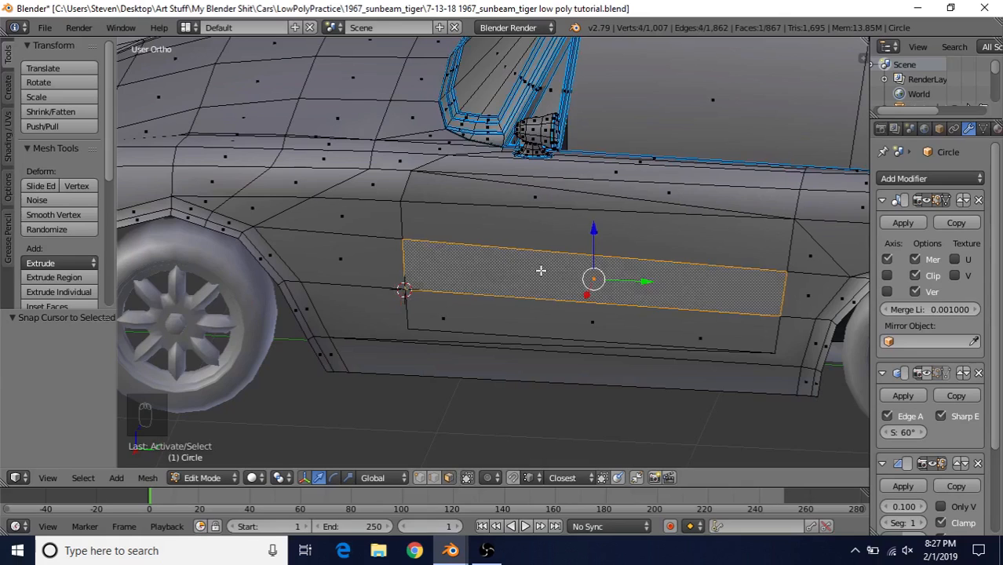
{"action": "key", "text": "ctrl+l"}
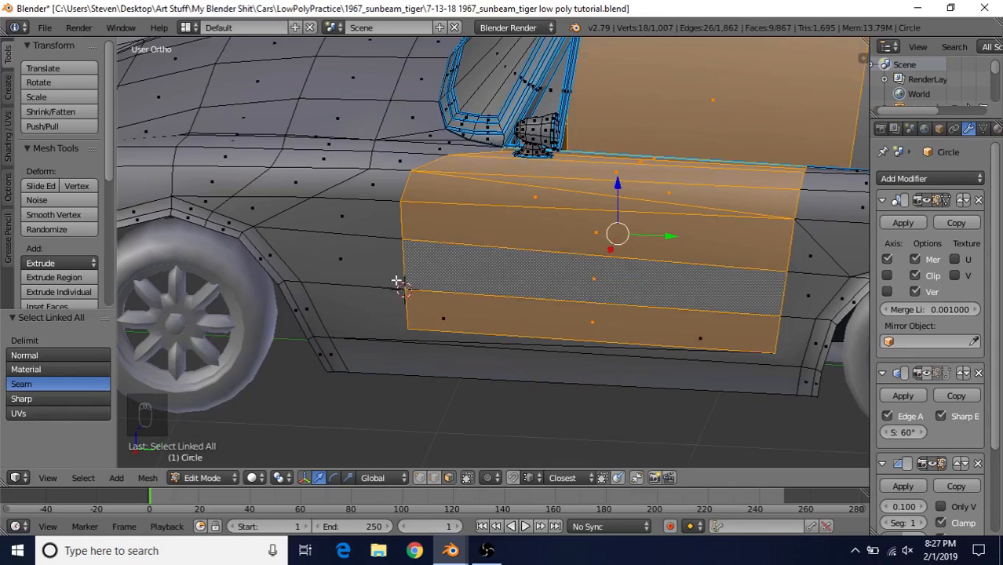
{"action": "left_click", "coordinate": [281, 478]}
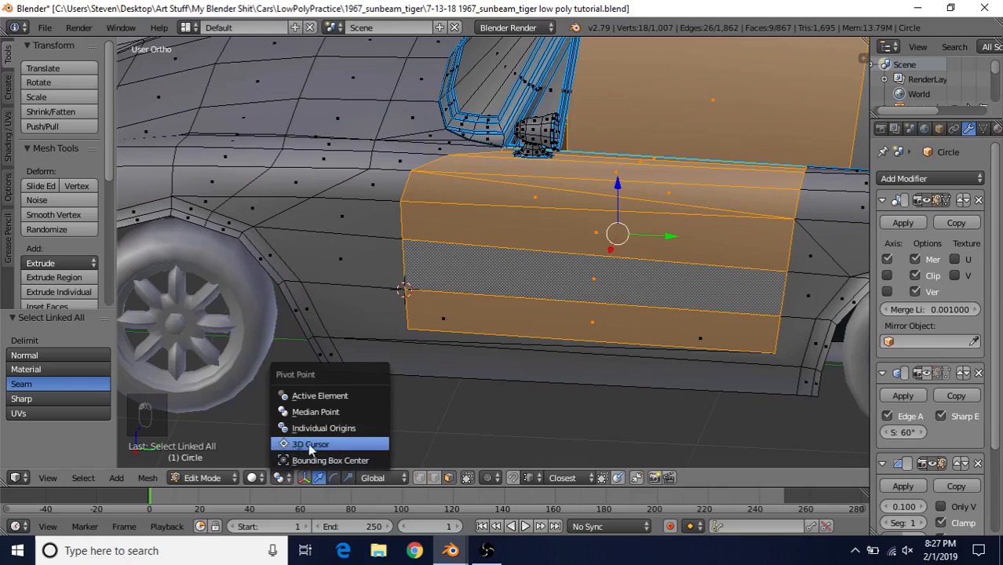
{"action": "left_click", "coordinate": [308, 446]}
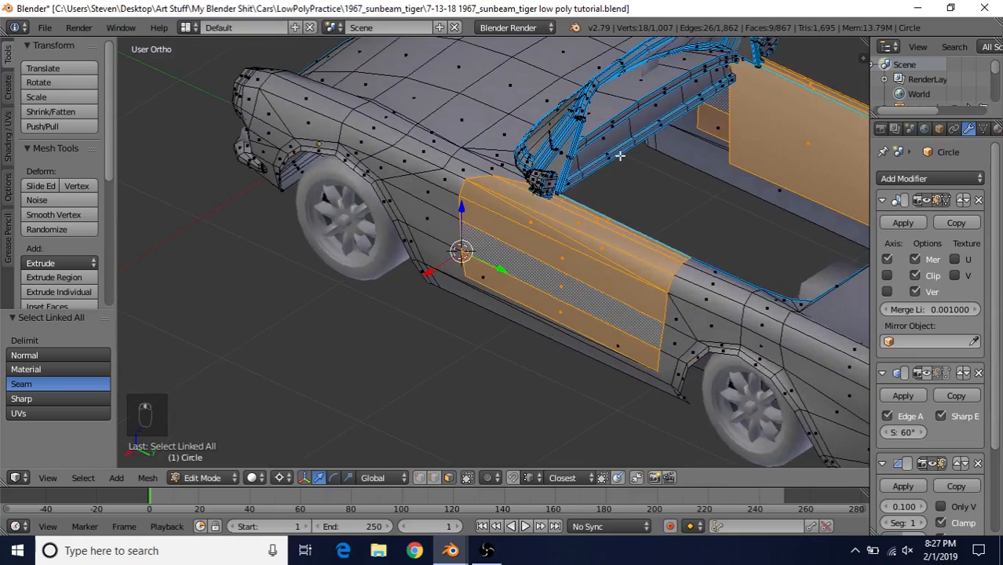
Swing the door open by about -59.4° around the global Z axis, and adjust its angle with another Z rotation
{"action": "key", "text": "r"}
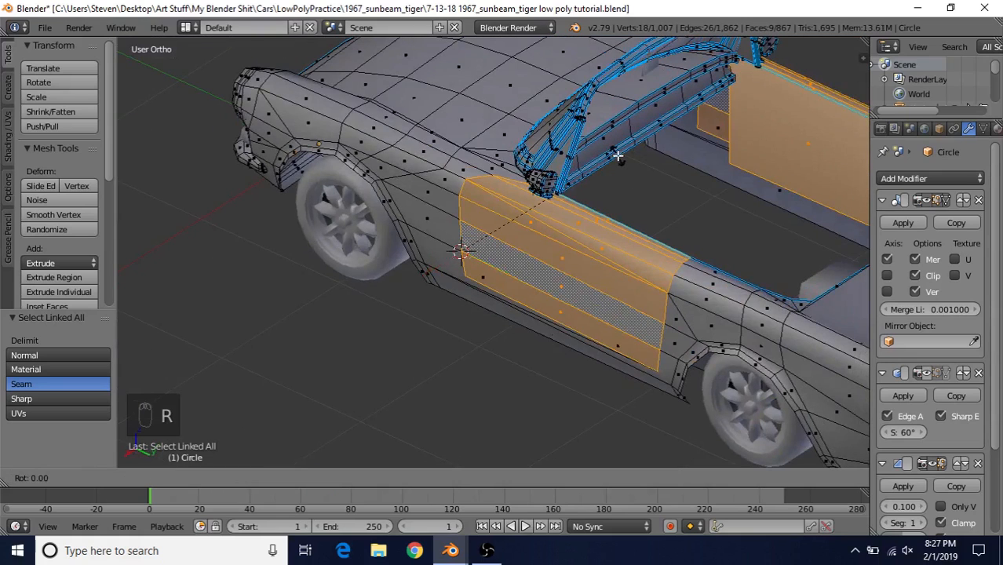
{"action": "key", "text": "z"}
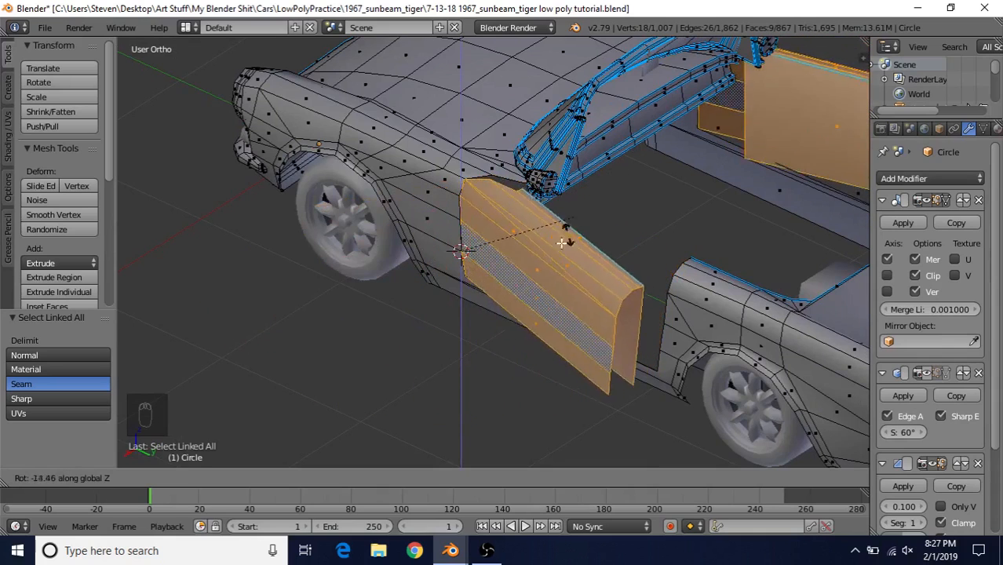
{"action": "left_click", "coordinate": [517, 281]}
{"action": "scroll", "coordinate": [527, 228], "scroll_direction": "down", "scroll_amount": 3}
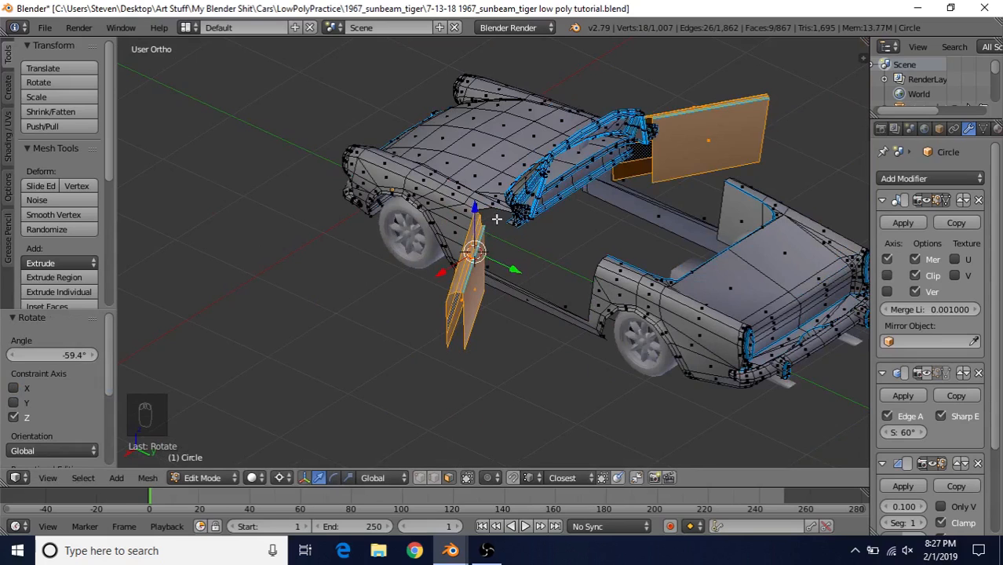
{"action": "key", "text": "r"}
{"action": "key", "text": "z"}
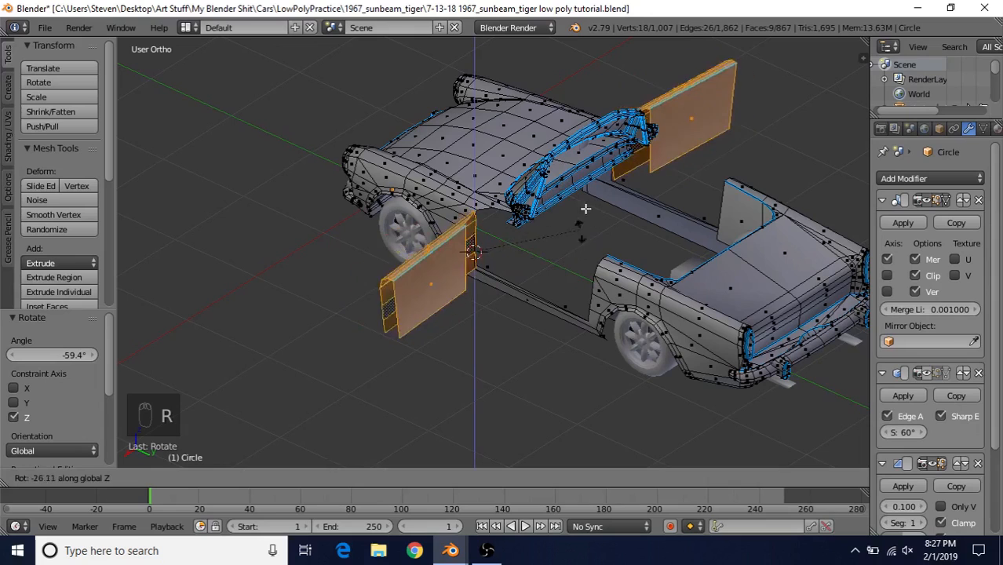
{"action": "left_click", "coordinate": [574, 214]}
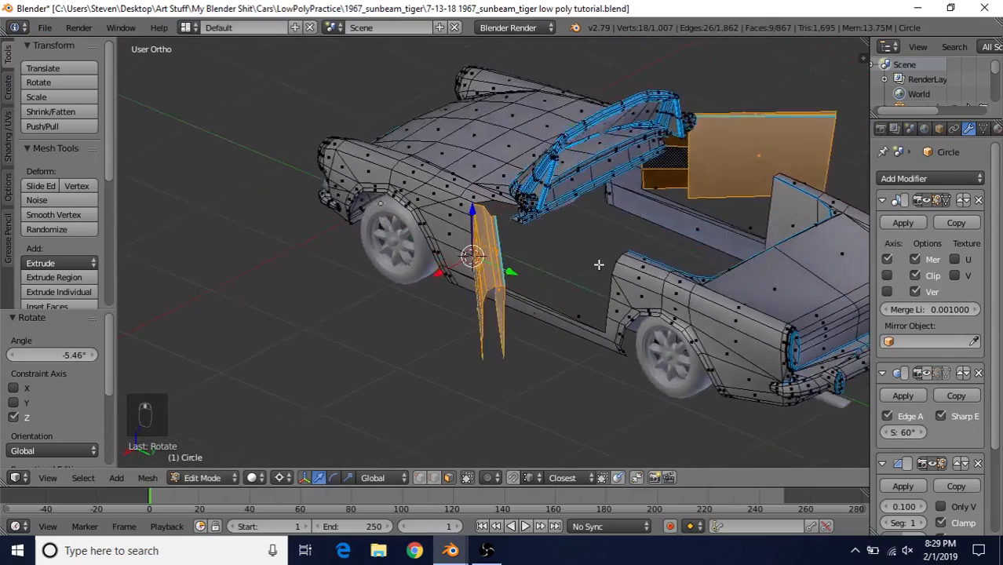
{"action": "middle_click_drag", "start_coordinate": [599, 265], "coordinate": [612, 275]}
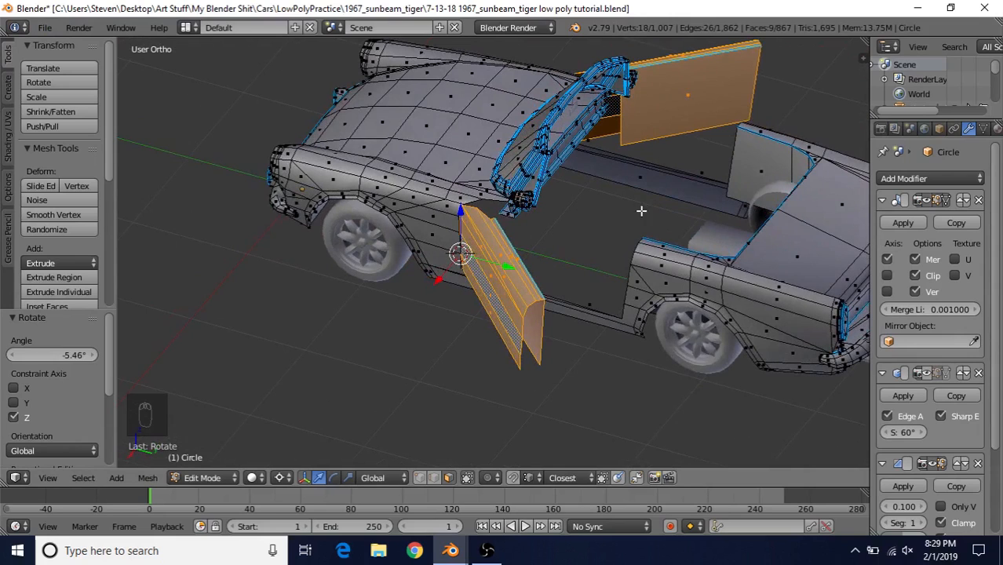
{"action": "middle_click_drag", "start_coordinate": [575, 252], "coordinate": [621, 274]}
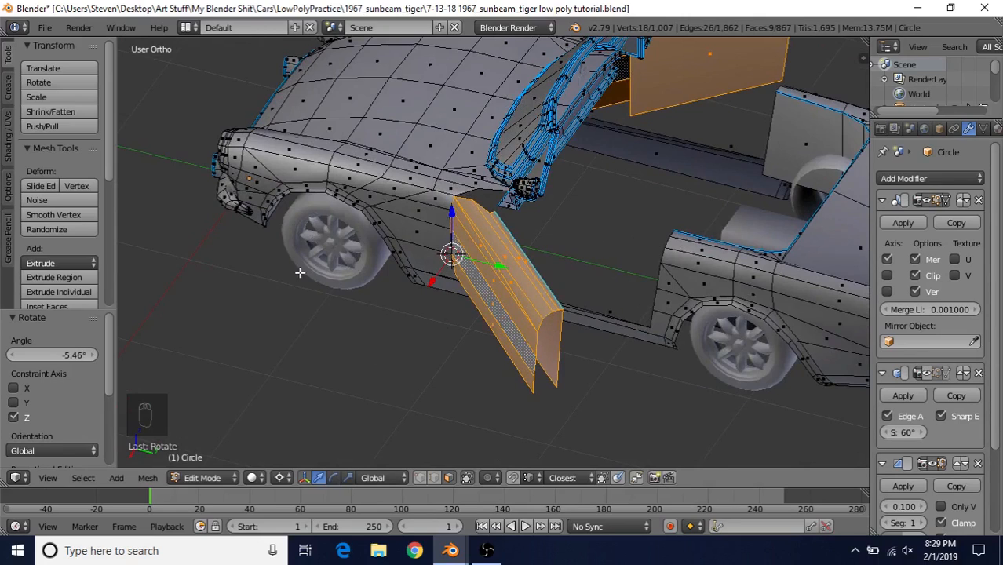
{"action": "scroll", "coordinate": [593, 275], "scroll_direction": "down", "scroll_amount": 2}
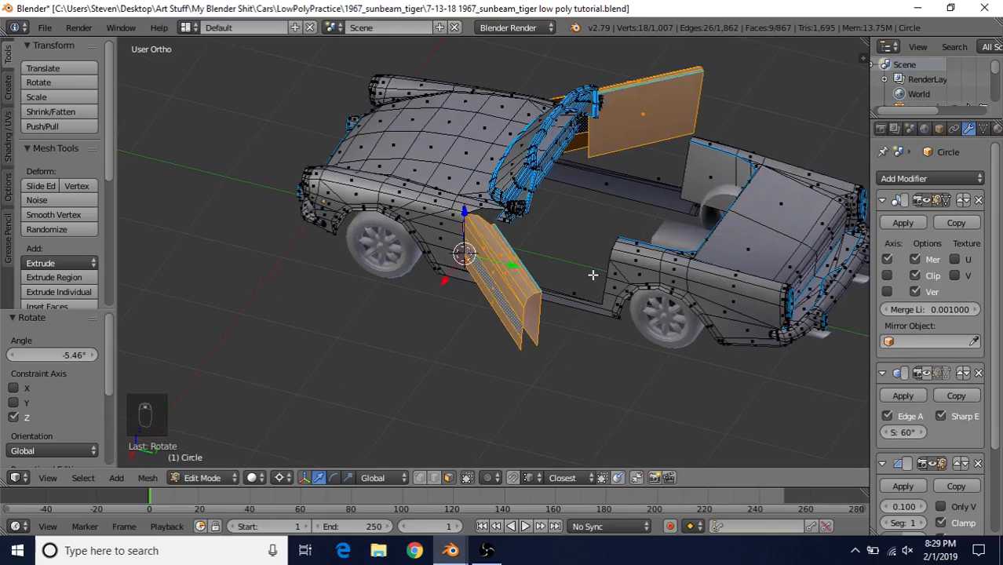
{"action": "middle_click_drag", "start_coordinate": [729, 252], "coordinate": [575, 248]}
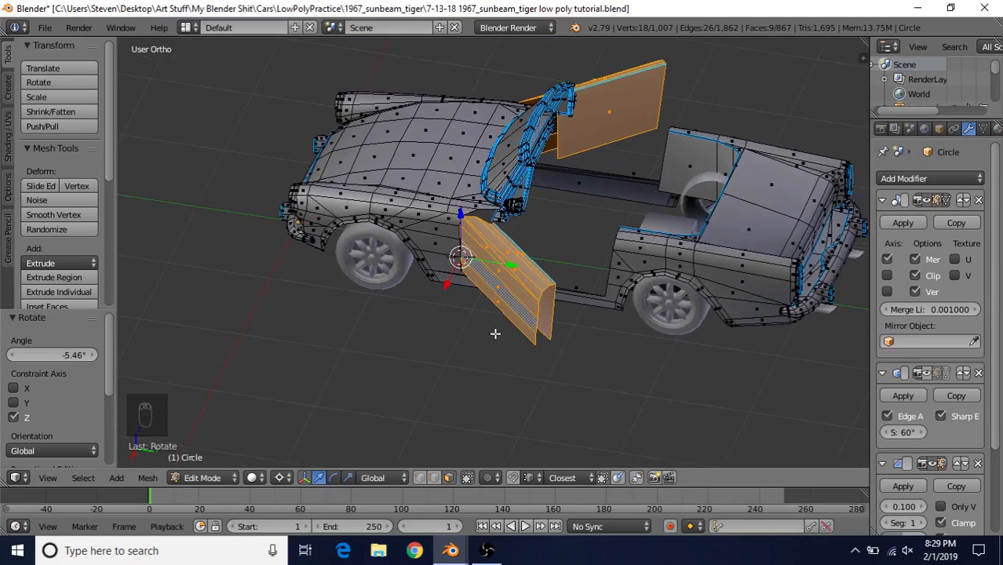
{"action": "middle_click_drag", "start_coordinate": [599, 216], "coordinate": [503, 195]}
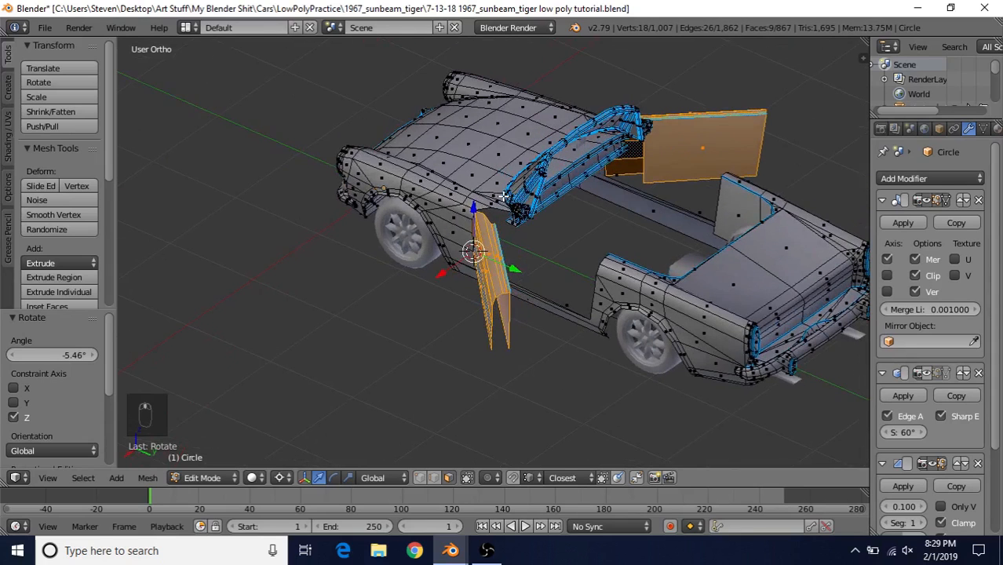
{"action": "middle_click_drag", "start_coordinate": [674, 194], "coordinate": [598, 233]}
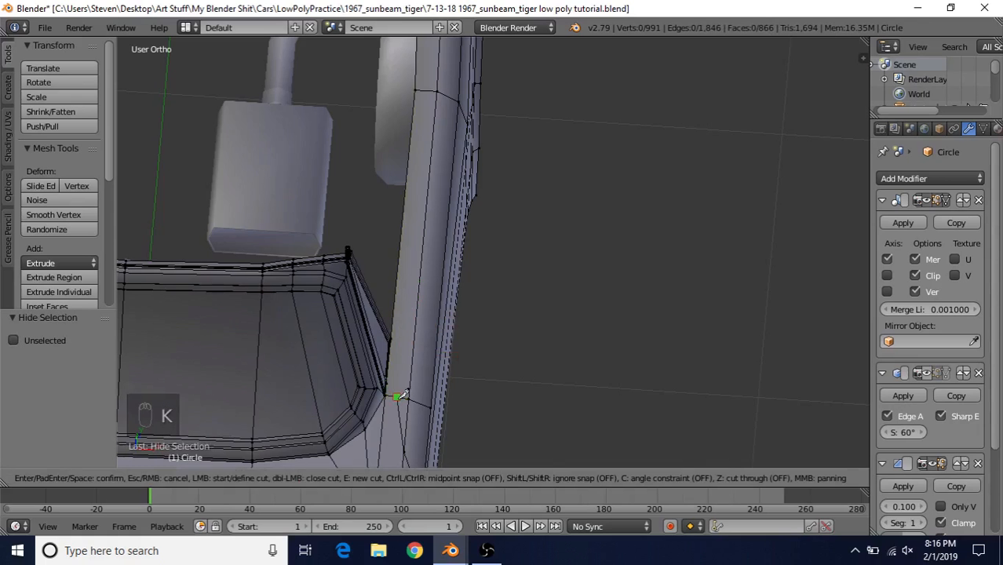
Try a knife cut along the door's top strip, from the edge beside the windshield corner to the door's rear edge
{"action": "left_click", "coordinate": [397, 397]}
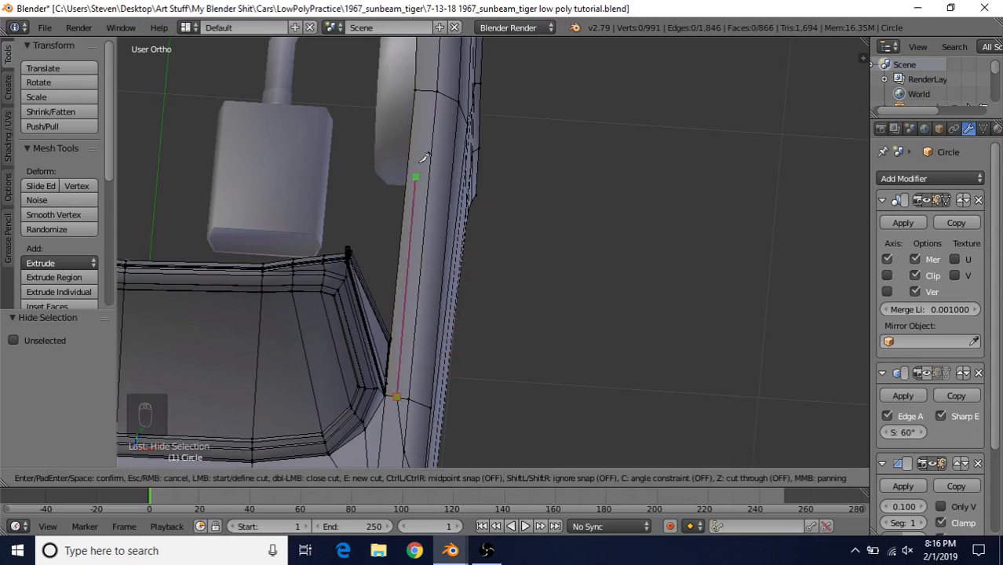
{"action": "left_click", "coordinate": [426, 87]}
{"action": "key", "text": "Return"}
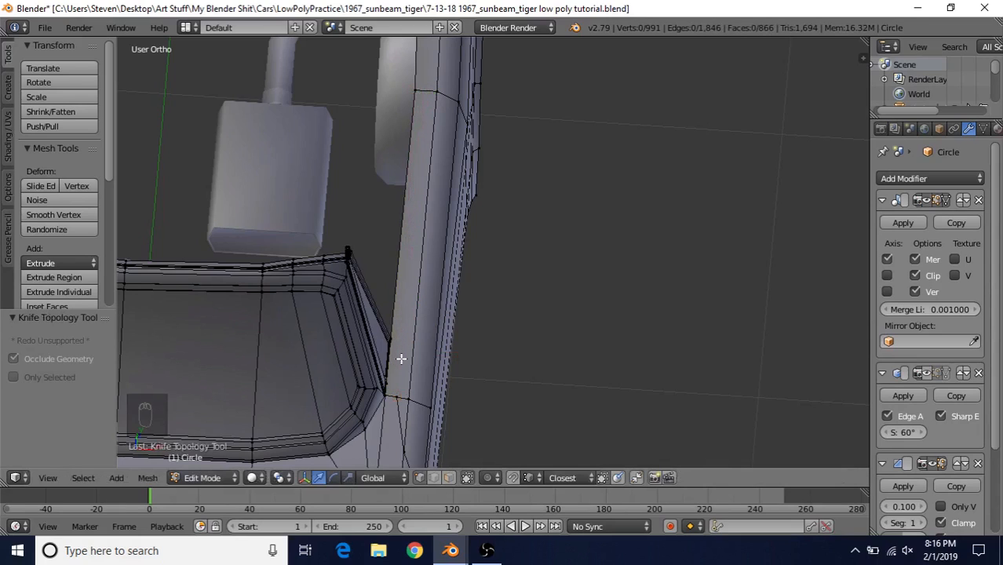
Undo the knife cut on the door's top strip and the edits before it, back through the hiding of the side mirror
{"action": "key", "text": "ctrl+z"}
{"action": "key", "text": "ctrl+z"}
{"action": "key", "text": "ctrl+z"}
{"action": "key", "text": "ctrl+z"}
{"action": "key", "text": "ctrl+z"}
{"action": "key", "text": "ctrl+z"}
{"action": "key", "text": "ctrl+z"}
{"action": "key", "text": "ctrl+z"}
{"action": "key", "text": "ctrl+z"}
{"action": "key", "text": "ctrl+z"}
{"action": "key", "text": "ctrl+z"}
{"action": "key", "text": "ctrl+z"}
{"action": "key", "text": "ctrl+z"}
{"action": "key", "text": "ctrl+z"}
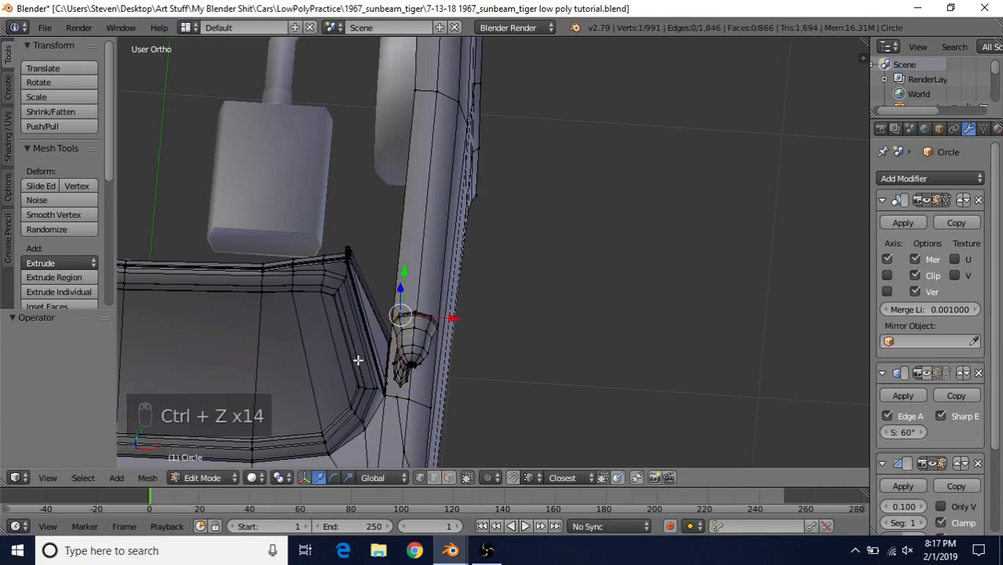
Examine the topology around the windshield's lower corner and the side mirror's base in close-up and wireframe views
{"action": "key", "text": "KP_Decimal"}
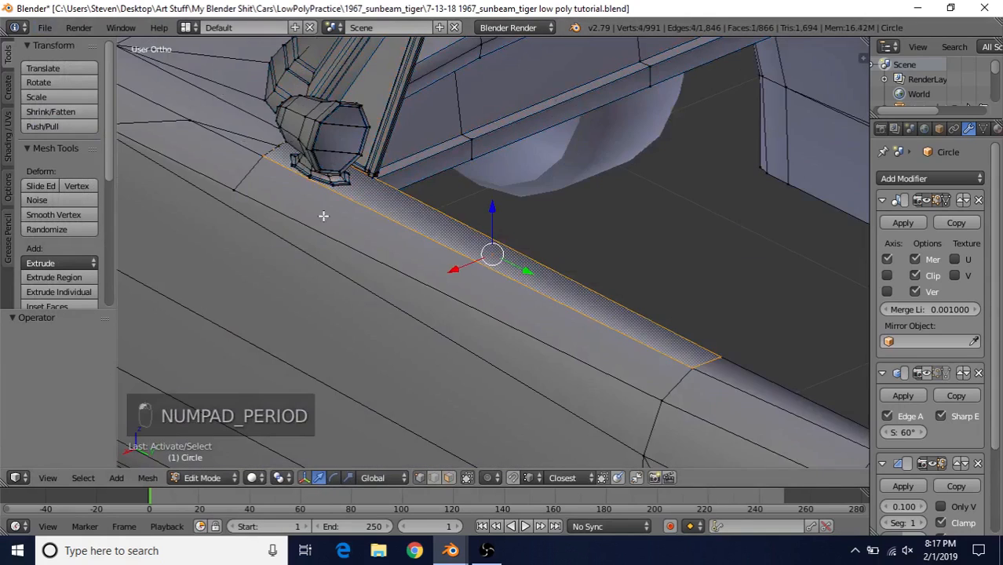
{"action": "middle_click_drag", "start_coordinate": [322, 215], "coordinate": [456, 255]}
{"action": "right_click", "coordinate": [188, 315]}
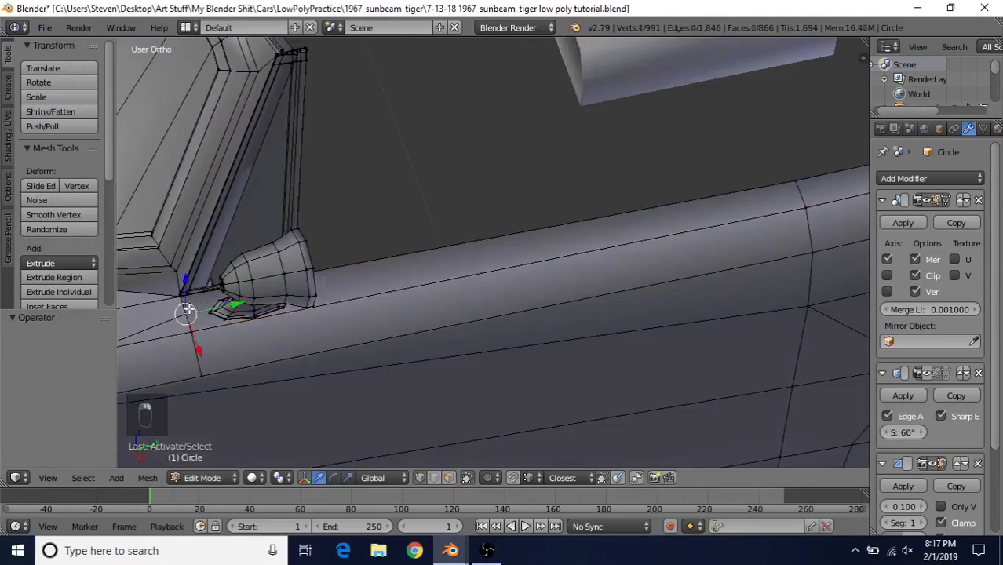
{"action": "key", "text": "KP_Decimal"}
{"action": "middle_click_drag", "start_coordinate": [189, 315], "coordinate": [494, 307]}
{"action": "key", "text": "z"}
{"action": "key", "text": "z"}
{"action": "key", "text": "z"}
{"action": "key", "text": "z"}
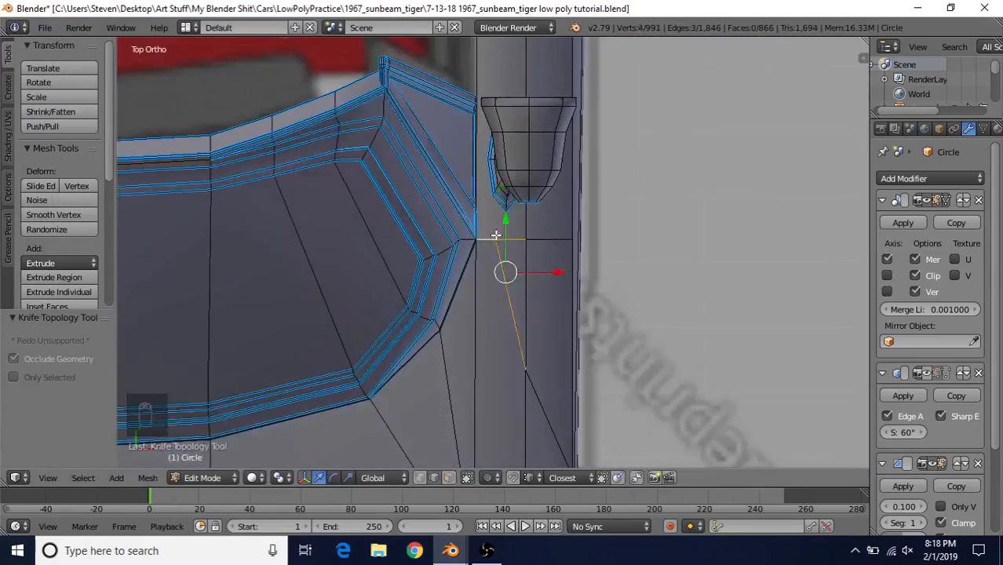
{"action": "middle_click_drag", "start_coordinate": [506, 271], "coordinate": [369, 181]}
{"action": "scroll", "coordinate": [479, 253], "scroll_direction": "up", "scroll_amount": 6}
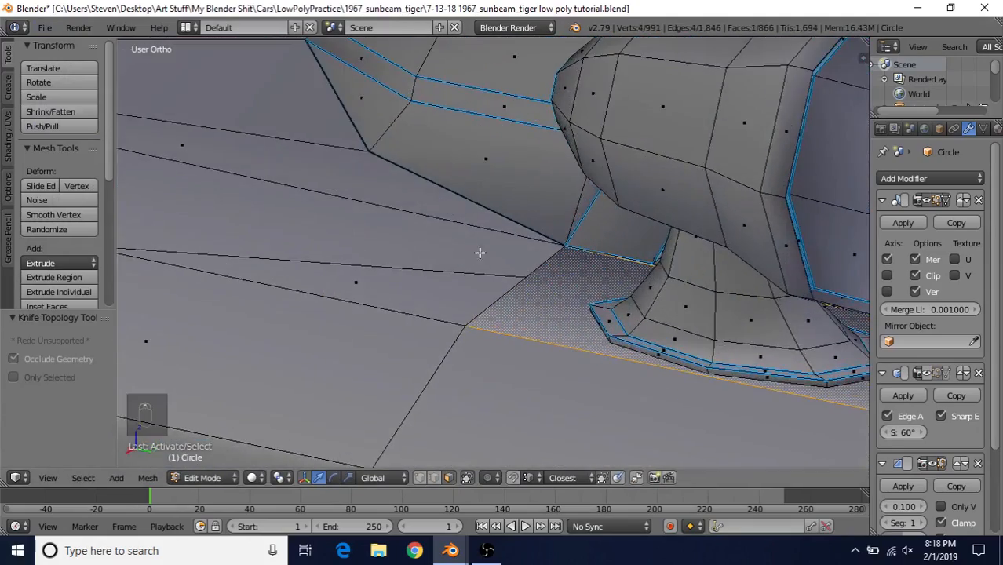
{"action": "middle_click_drag", "start_coordinate": [497, 245], "coordinate": [428, 232]}
{"action": "scroll", "coordinate": [428, 232], "scroll_direction": "down", "scroll_amount": 2}
{"action": "left_click", "coordinate": [420, 479]}
{"action": "scroll", "coordinate": [461, 314], "scroll_direction": "down", "scroll_amount": 4}
Undo the last series of edits to the faces in front of the side mirror's base
{"action": "key", "text": "ctrl+z"}
{"action": "key", "text": "ctrl+z"}
{"action": "key", "text": "ctrl+z"}
{"action": "key", "text": "ctrl+z"}
{"action": "key", "text": "ctrl+z"}
{"action": "key", "text": "ctrl+z"}
{"action": "key", "text": "ctrl+z"}
{"action": "key", "text": "ctrl+z"}
{"action": "key", "text": "ctrl+z"}
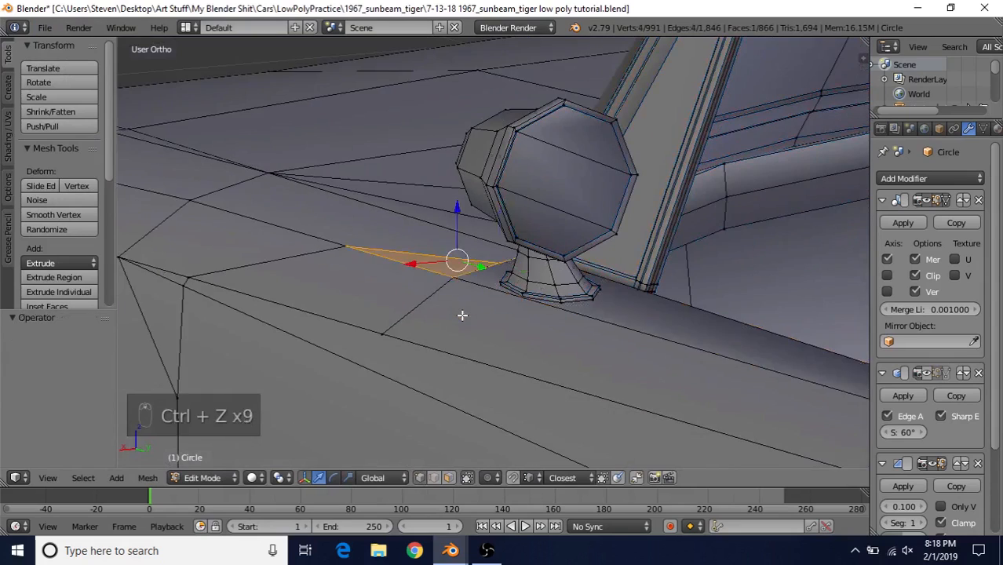
{"action": "key", "text": "z"}
{"action": "middle_click_drag", "start_coordinate": [462, 314], "coordinate": [575, 318]}
{"action": "key", "text": "z"}
{"action": "key", "text": "KP_7"}
{"action": "key", "text": "z"}
{"action": "key", "text": "k"}
{"action": "key", "text": "Escape"}
{"action": "key", "text": "z"}
{"action": "middle_click_drag", "start_coordinate": [479, 243], "coordinate": [531, 268]}
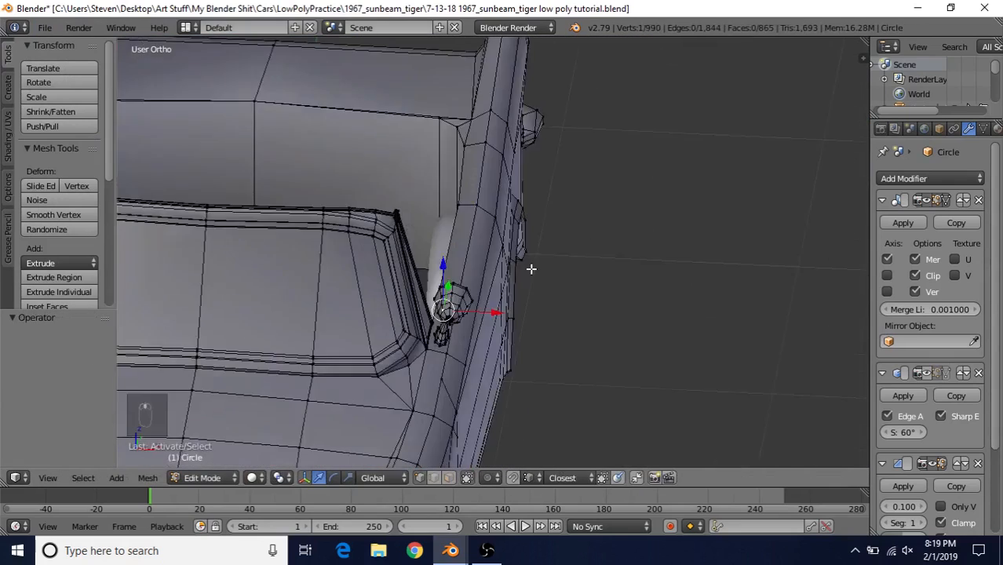
Hide the side mirror's linked parts to clear the door's top strip beside the windshield
{"action": "scroll", "coordinate": [455, 264], "scroll_direction": "up", "scroll_amount": 3}
{"action": "key", "text": "ctrl+l"}
{"action": "key", "text": "h"}
{"action": "right_click", "coordinate": [416, 246]}
{"action": "key", "text": "ctrl+l"}
{"action": "key", "text": "h"}
{"action": "right_click", "coordinate": [390, 317]}
{"action": "key", "text": "ctrl+l"}
{"action": "key", "text": "alt+h"}
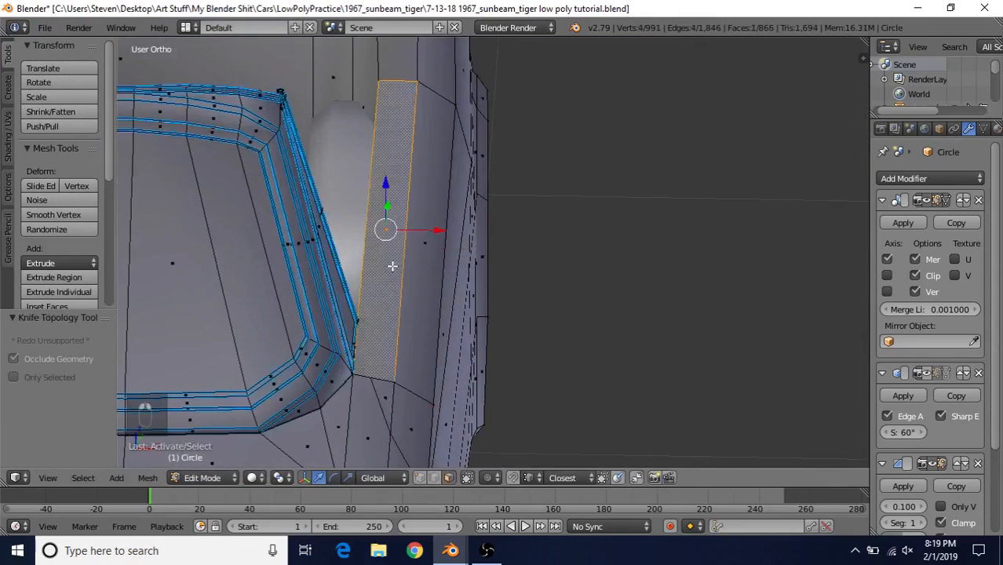